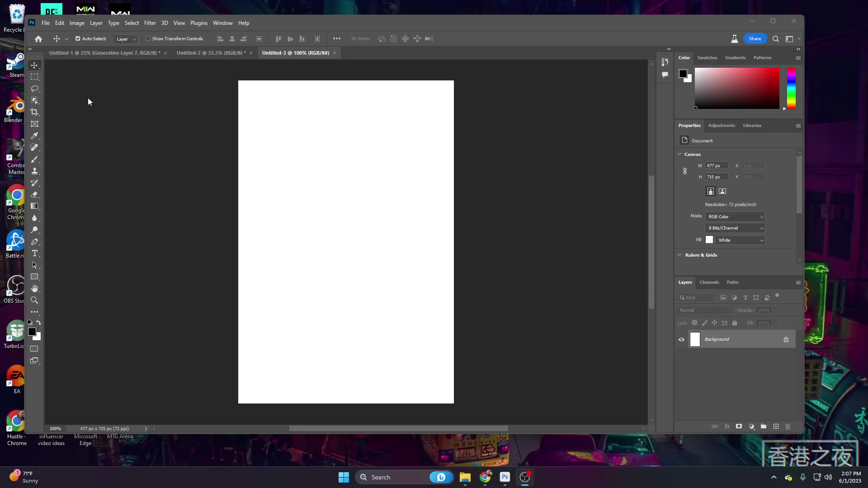
Step: Select the entire blank 477 × 715 px canvas with the Rectangular Marquee
click(35, 78)
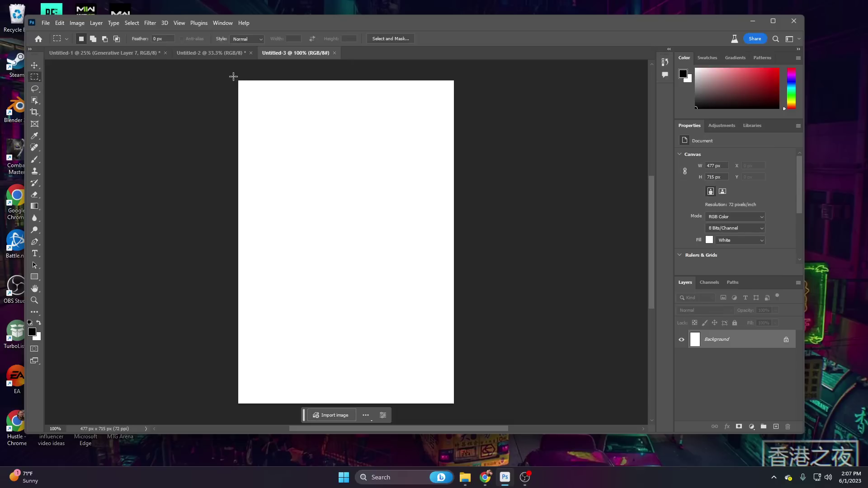
drag(240, 81, 465, 408)
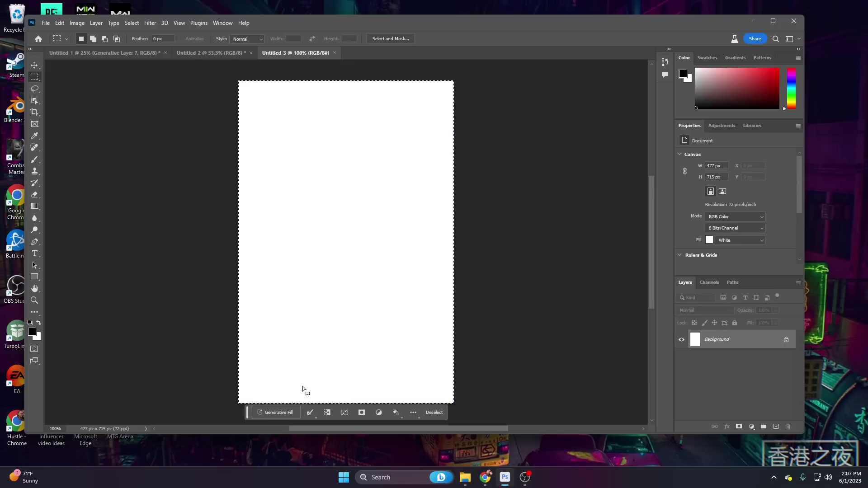
click(276, 415)
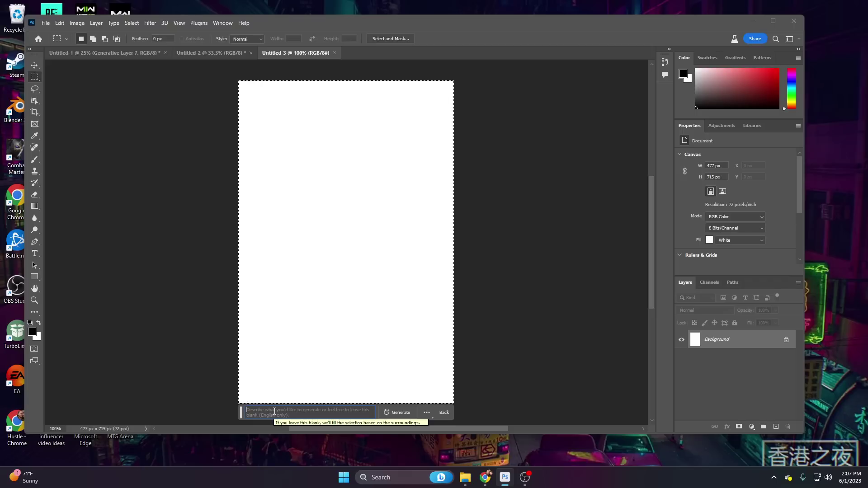
Step: Generate 'family camping trip photo realistic' and keep variation 1, the family by a tent
text(family camp)
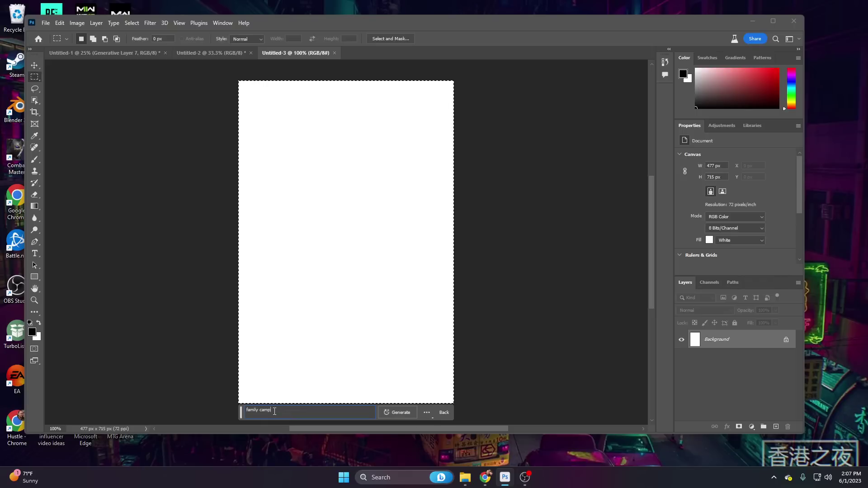
text(ing trip photo realistic)
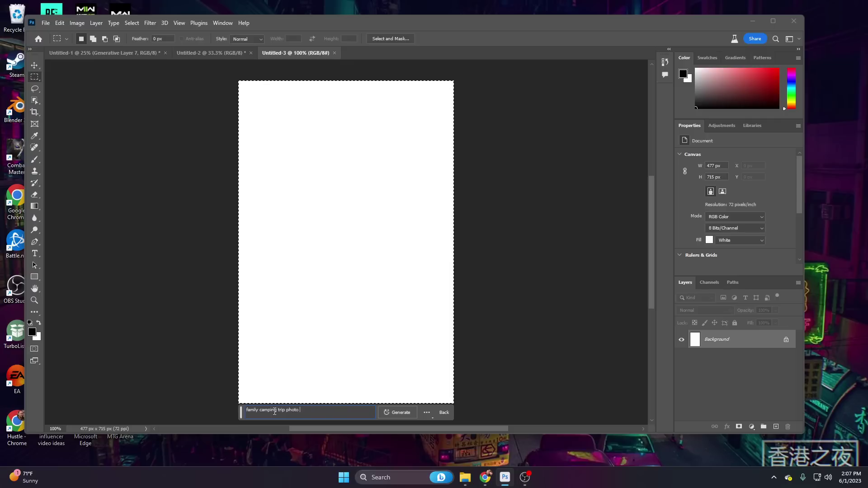
click(391, 412)
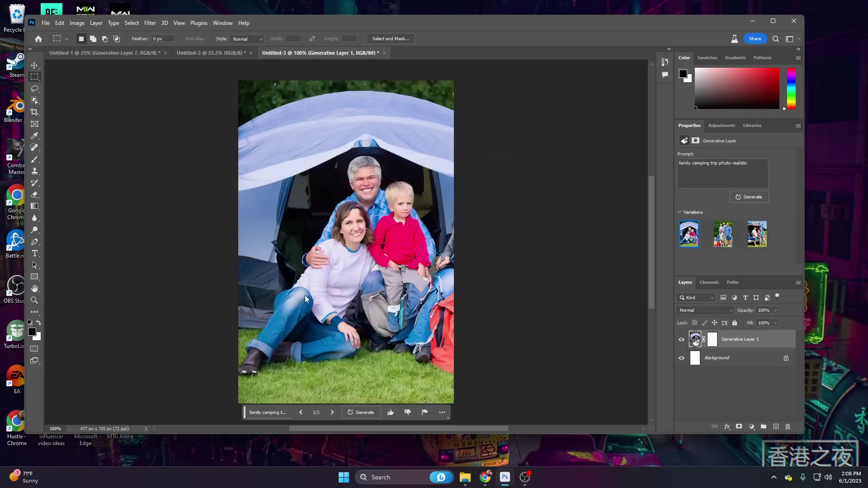
click(331, 413)
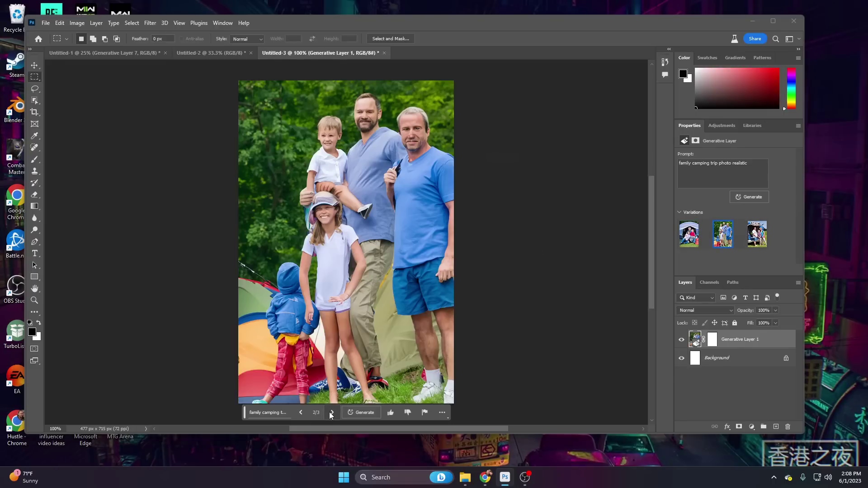
click(332, 412)
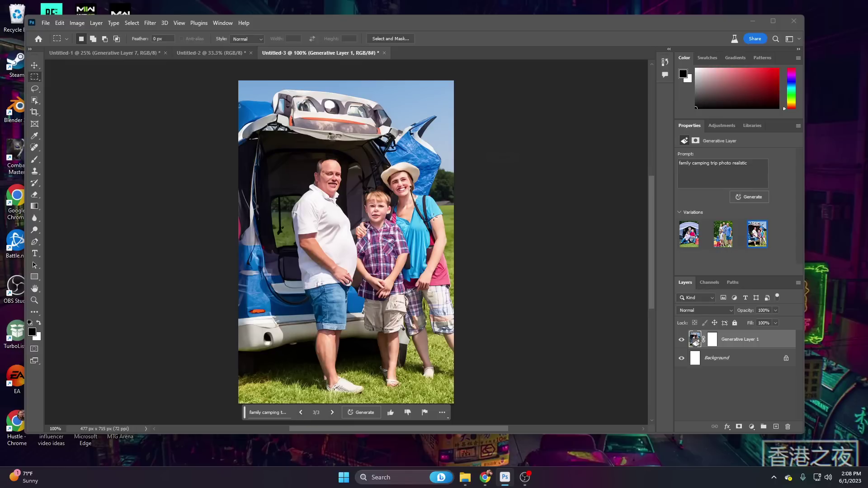
click(301, 413)
click(301, 412)
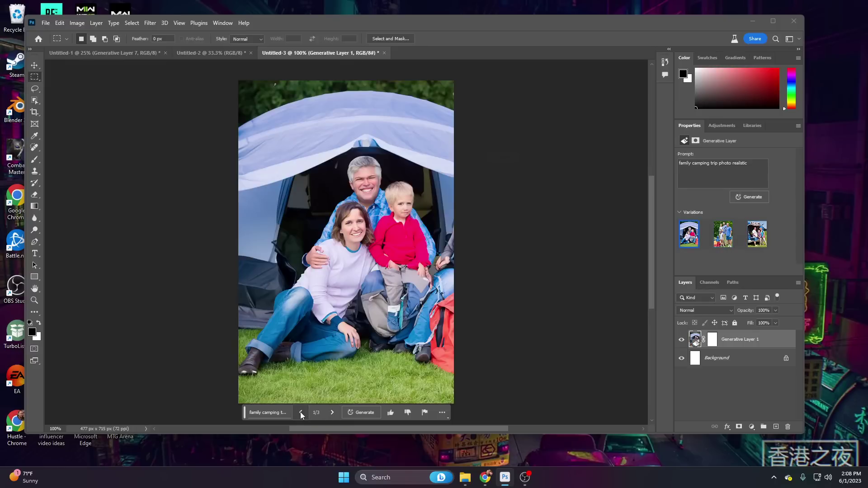
Step: Lasso-select the grey-haired man's face
click(34, 90)
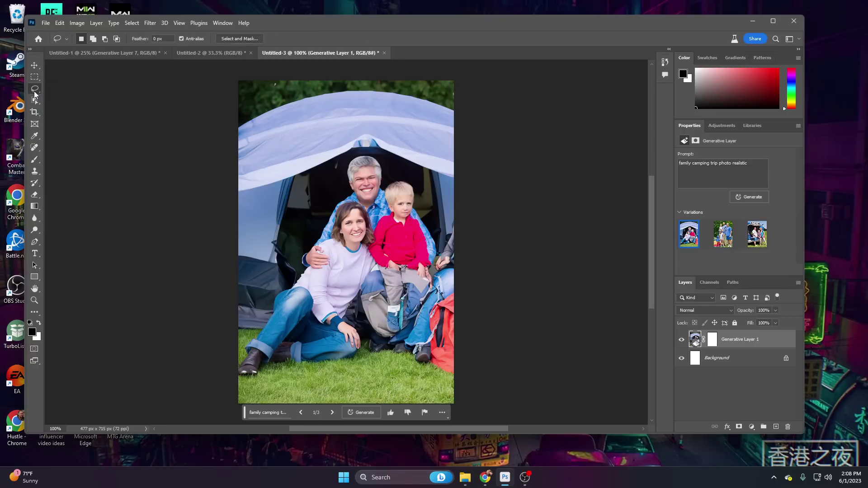
drag(362, 197, 372, 199)
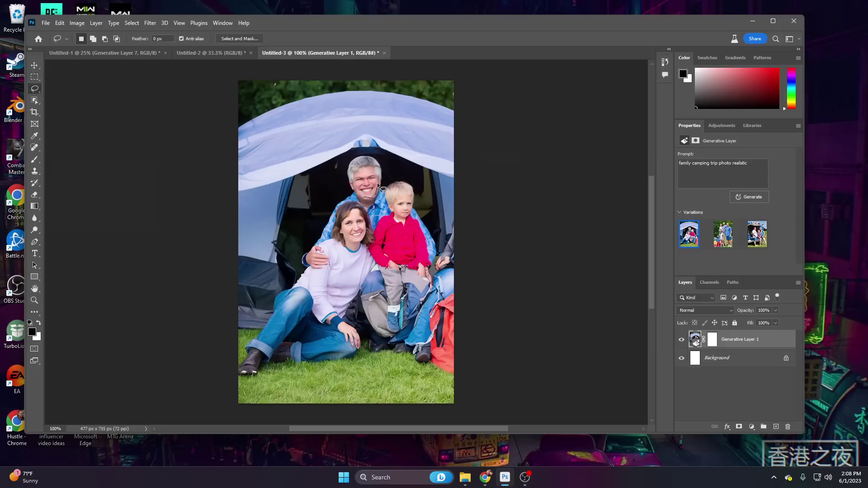
drag(360, 169, 365, 197)
Step: Generate 'mans face smile' into the selection and settle on the third variation
click(306, 212)
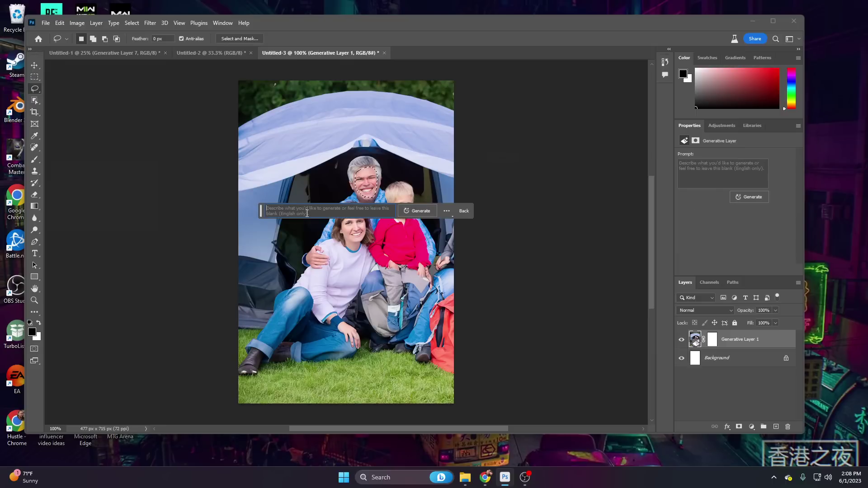
text(mans face smile)
key(Return)
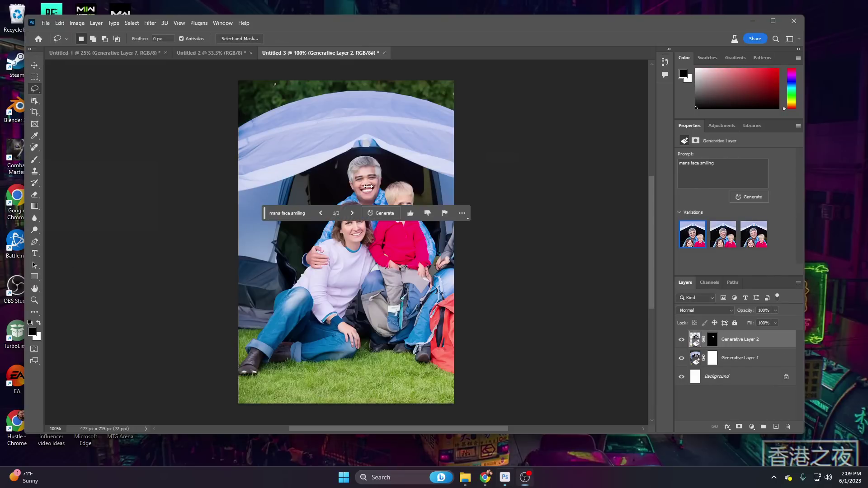
click(352, 213)
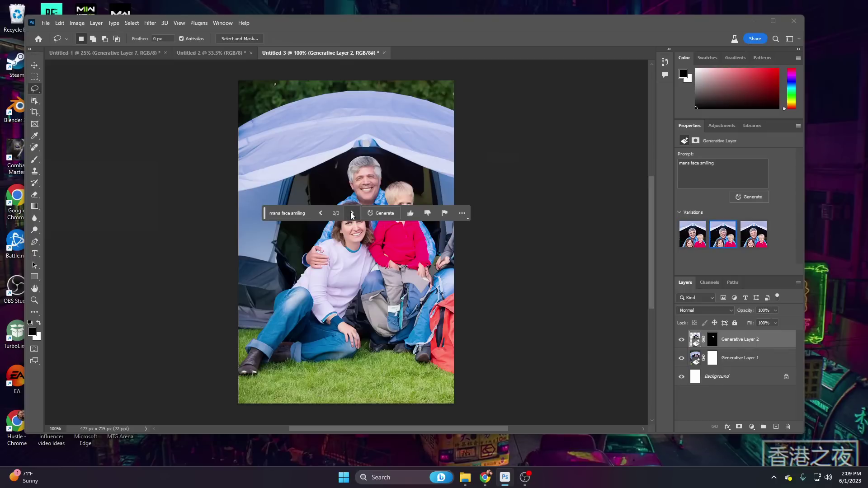
click(353, 214)
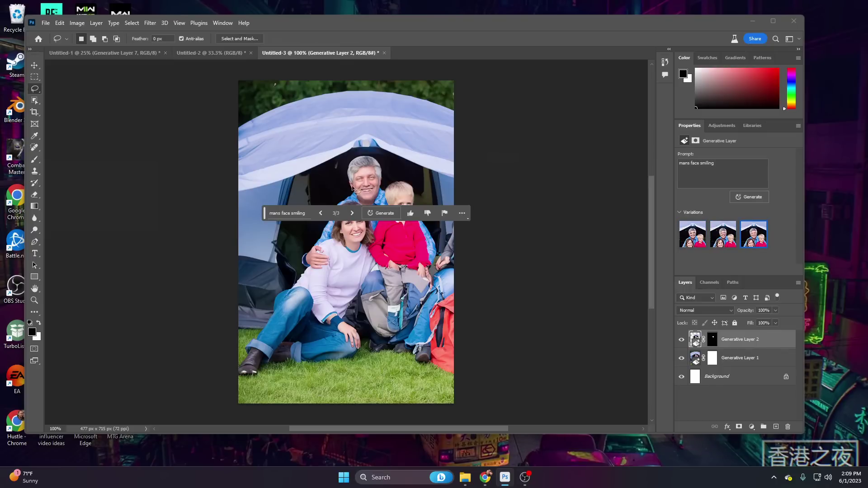
drag(264, 213, 451, 371)
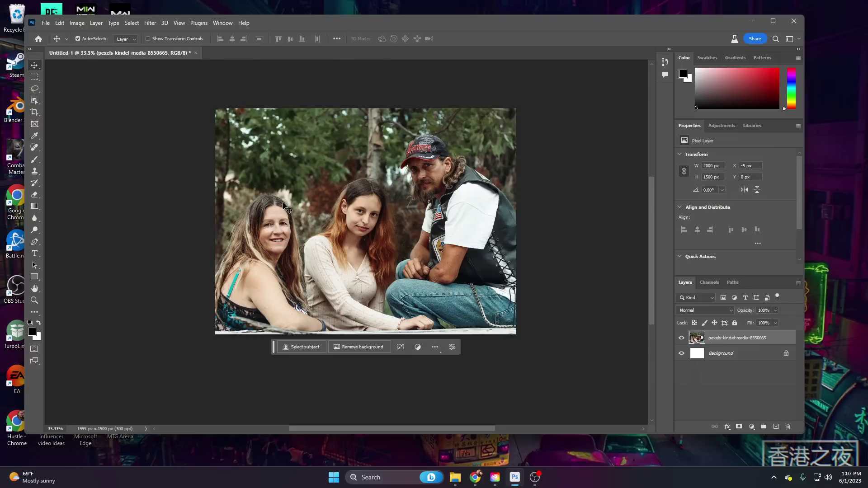
Step: Crop the canvas outward to 2673 × 2033 px around the photo and select all
key(c)
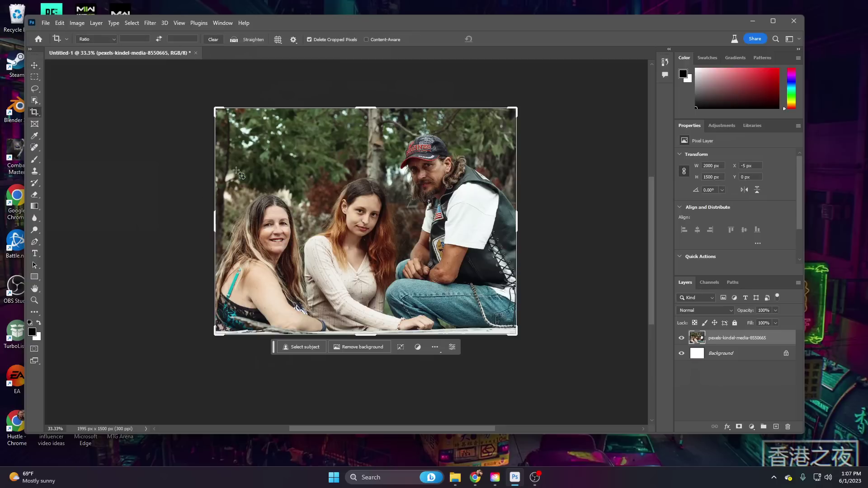
drag(215, 109, 190, 89)
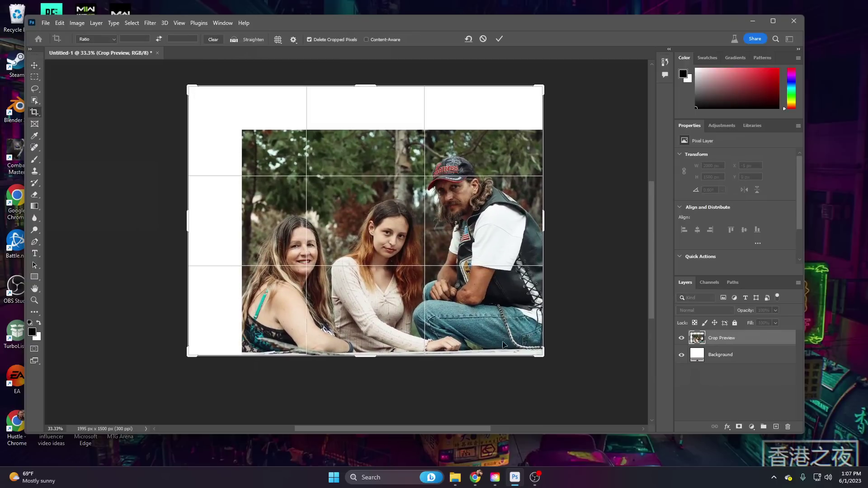
drag(544, 356, 569, 375)
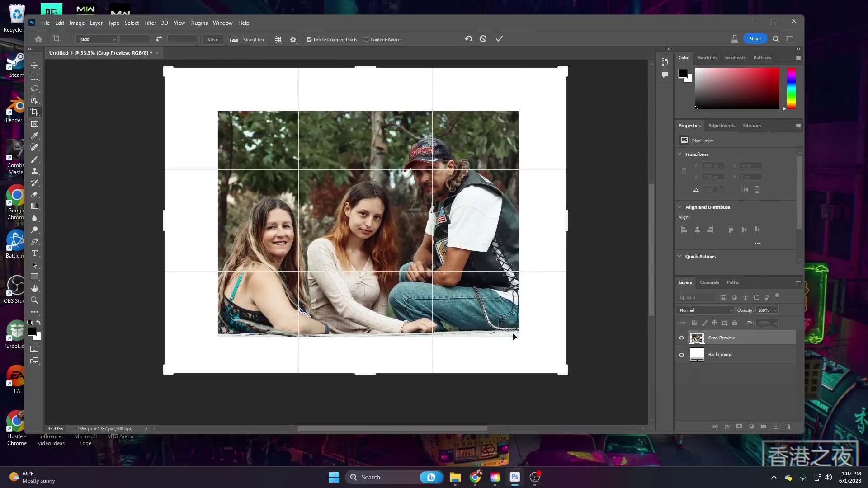
drag(650, 257, 652, 253)
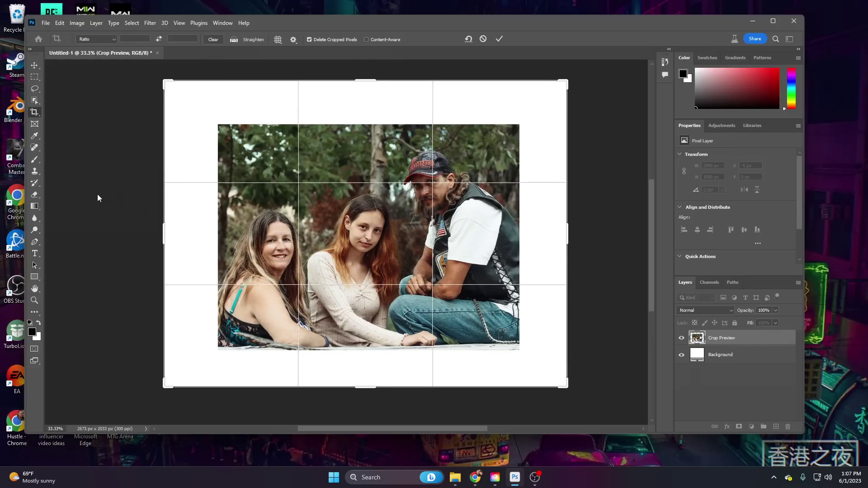
key(Return)
click(34, 65)
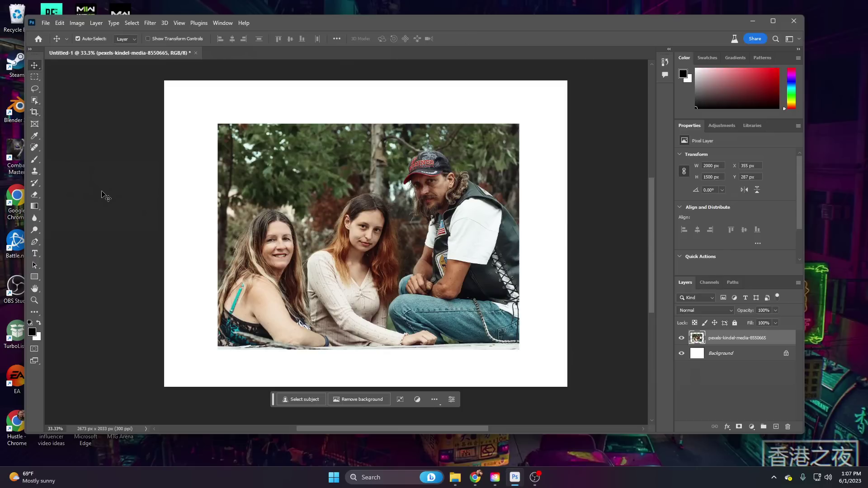
key(ctrl+a)
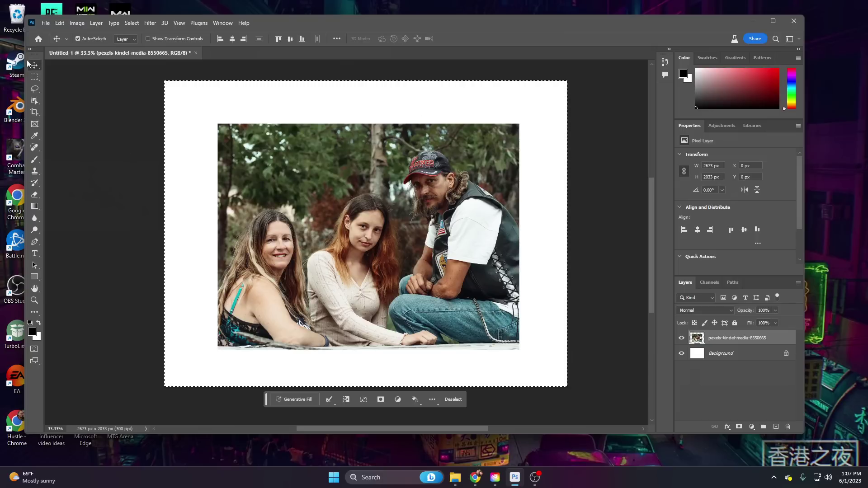
Step: Subtract the photo from the selection and generate border scenery with an empty prompt
click(35, 80)
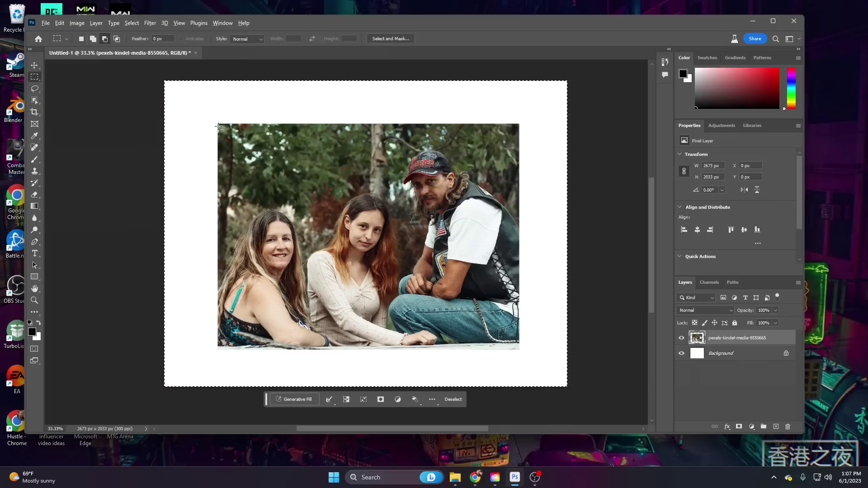
drag(219, 126, 519, 350)
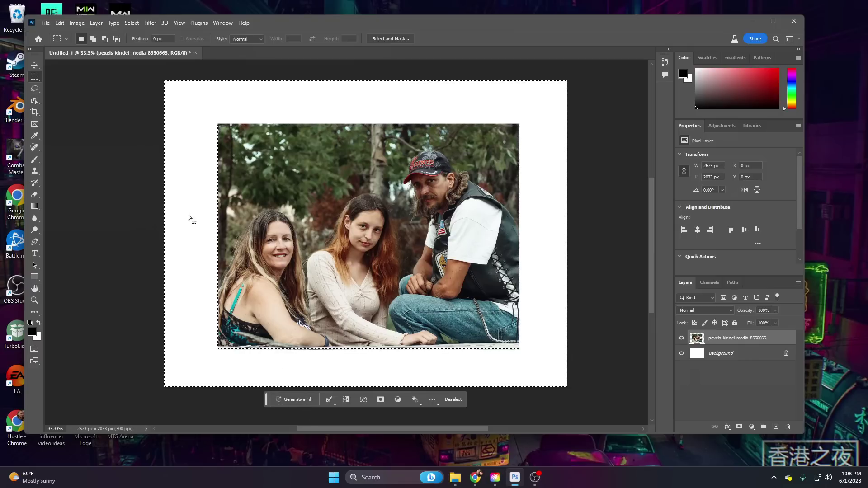
click(297, 400)
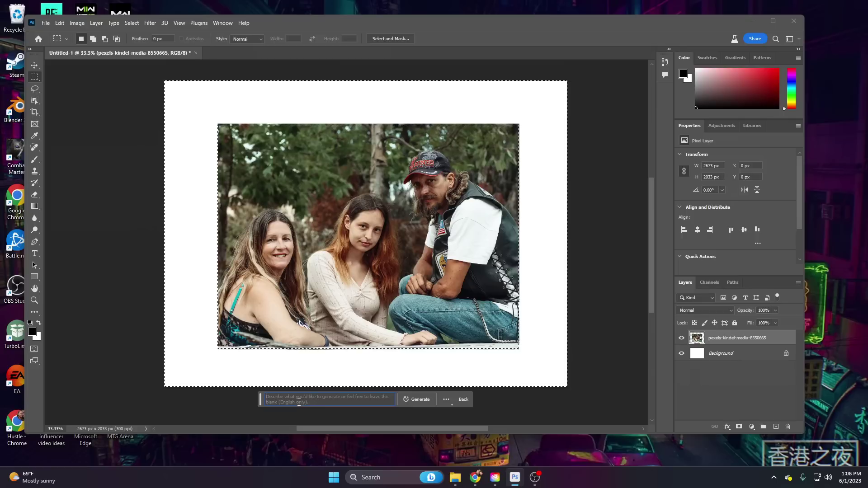
click(419, 400)
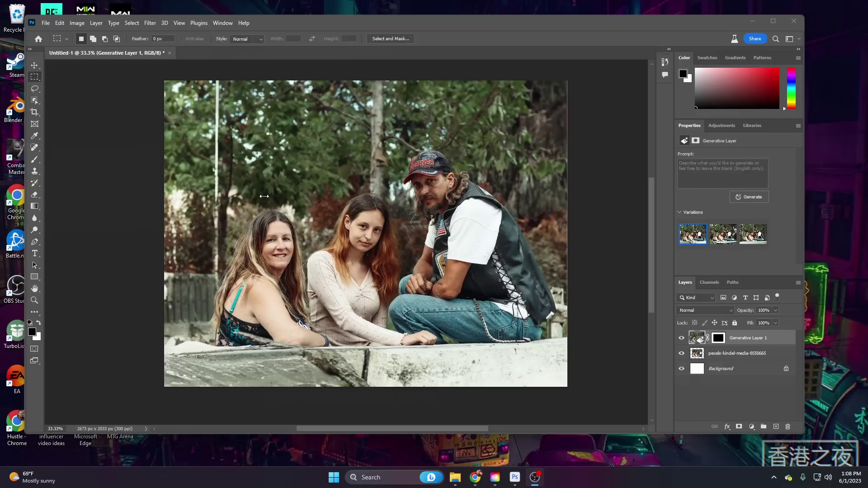
Step: Cycle through the three border variations and keep variation 2 with the stone table
click(35, 68)
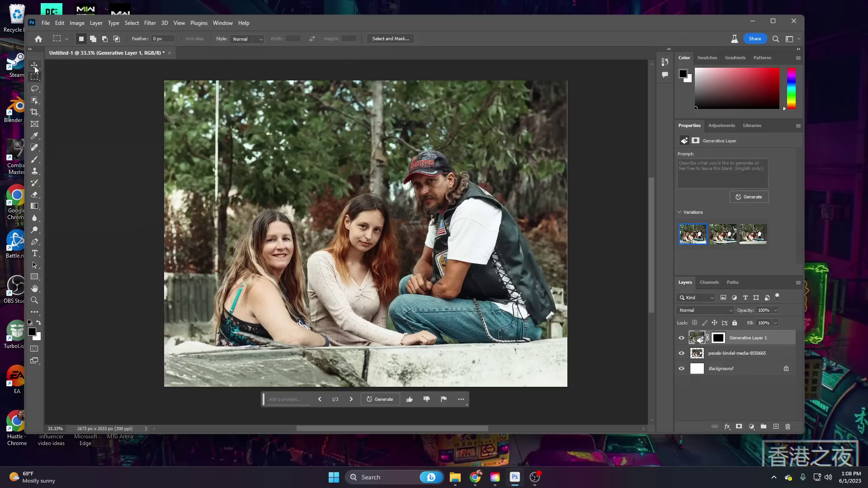
click(349, 399)
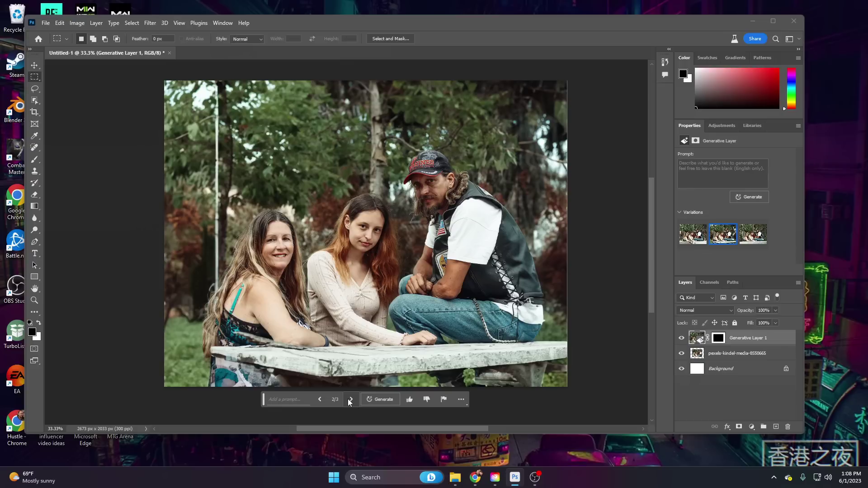
click(349, 399)
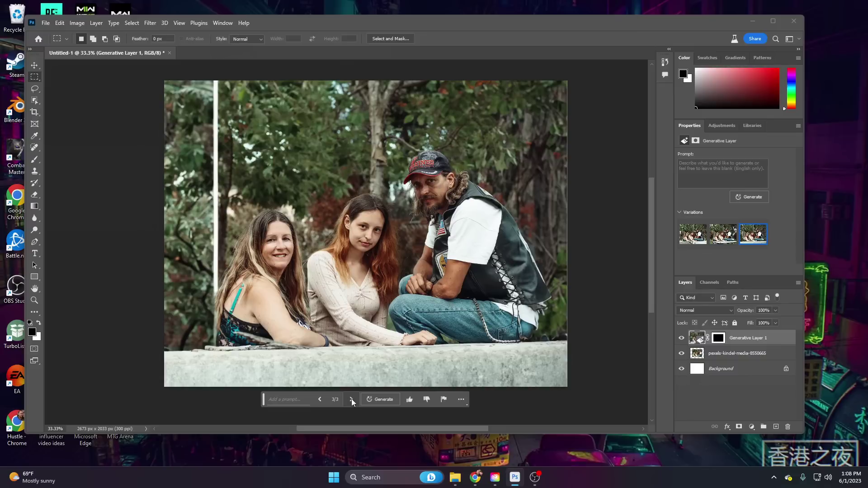
click(351, 400)
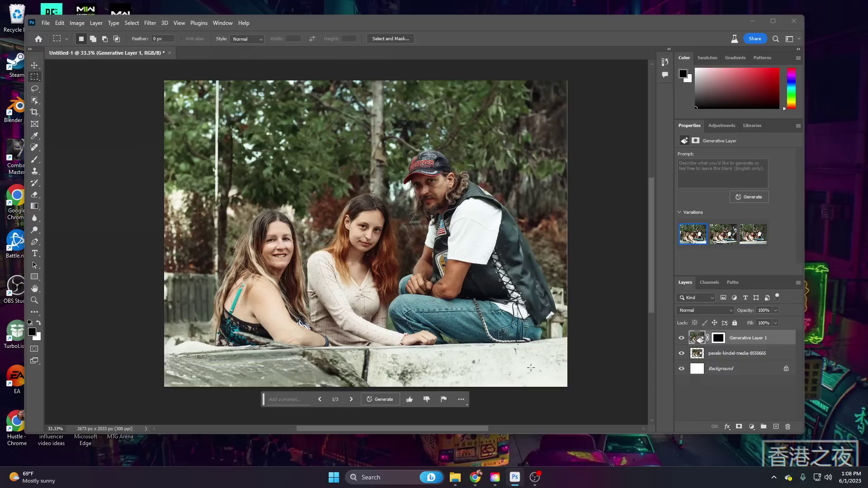
click(352, 399)
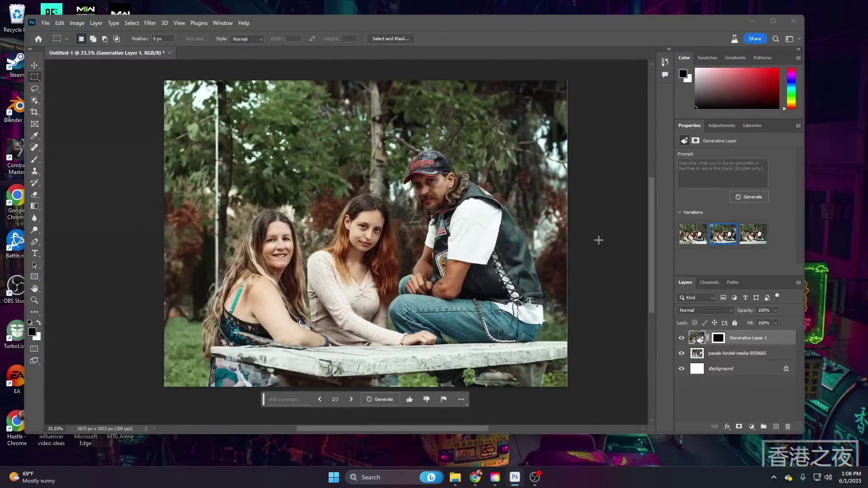
Step: Zoom out to 16.7% and crop the canvas outward to 3272 × 2417 px
key(ctrl+minus)
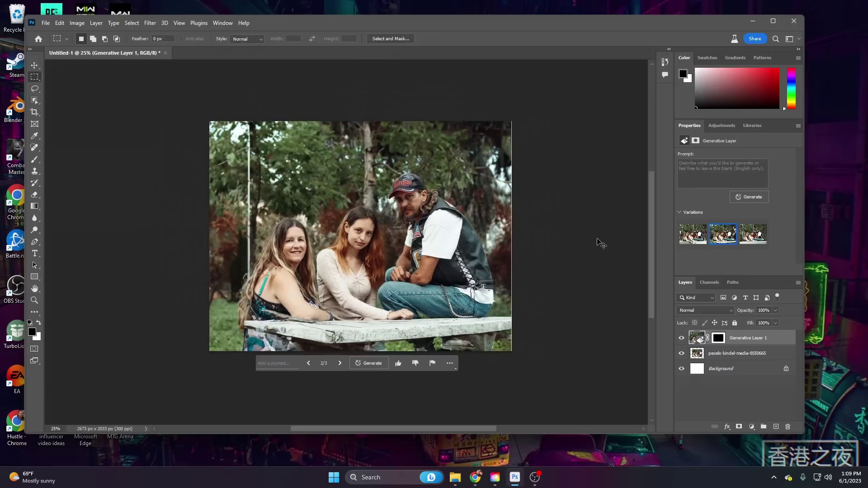
key(ctrl+minus)
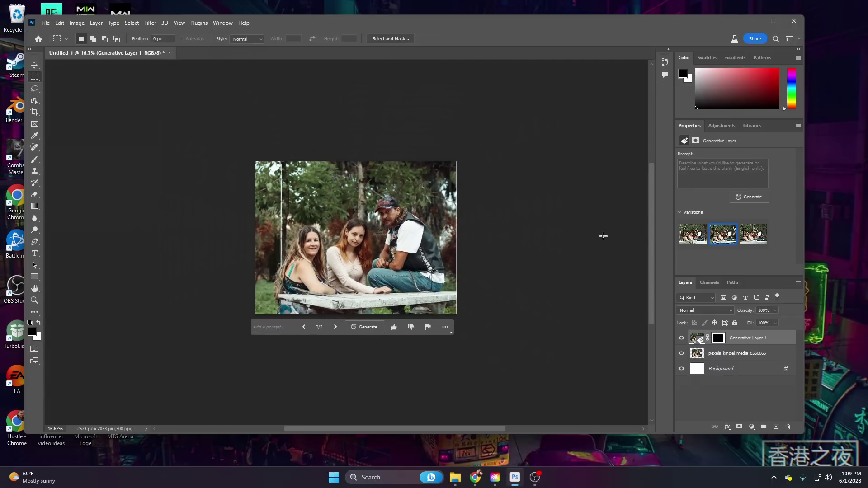
click(35, 65)
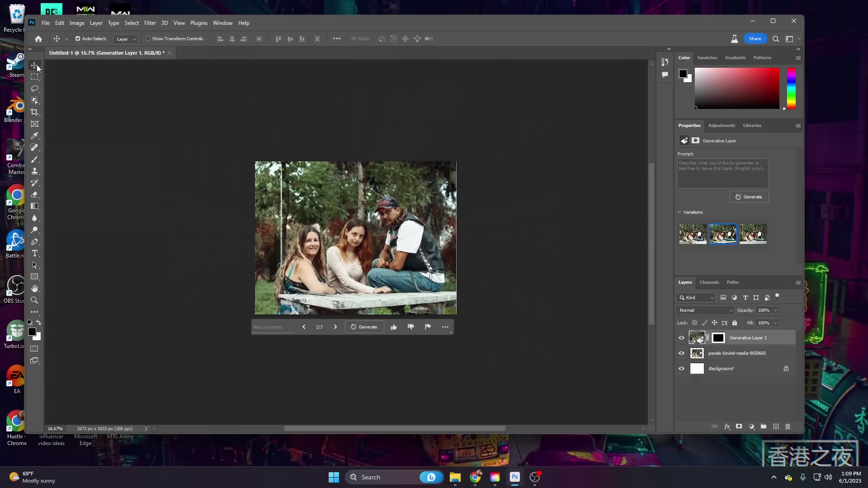
key(c)
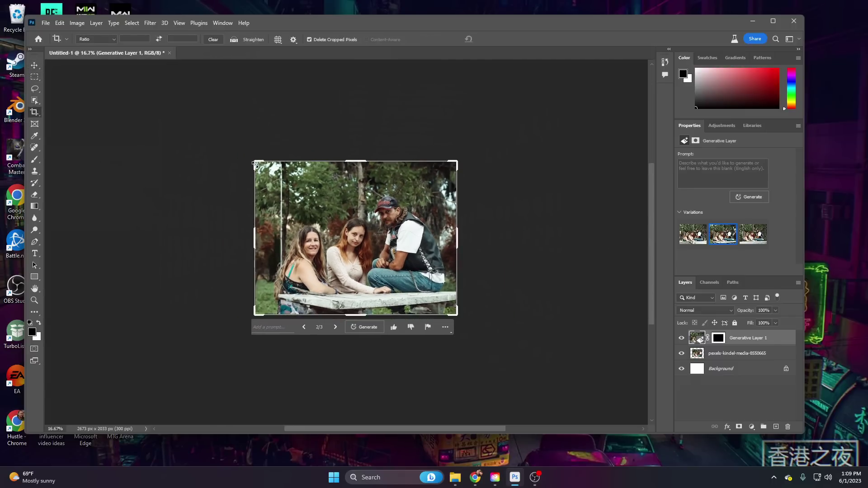
drag(256, 164, 245, 156)
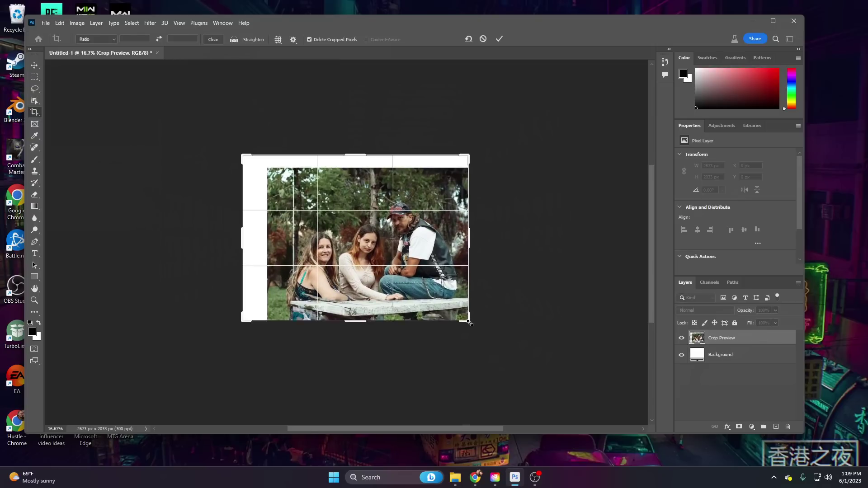
drag(471, 322, 481, 331)
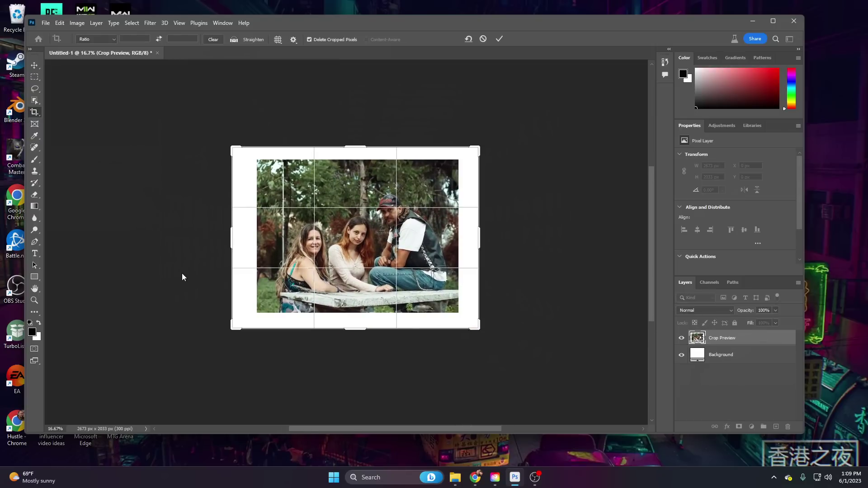
click(35, 65)
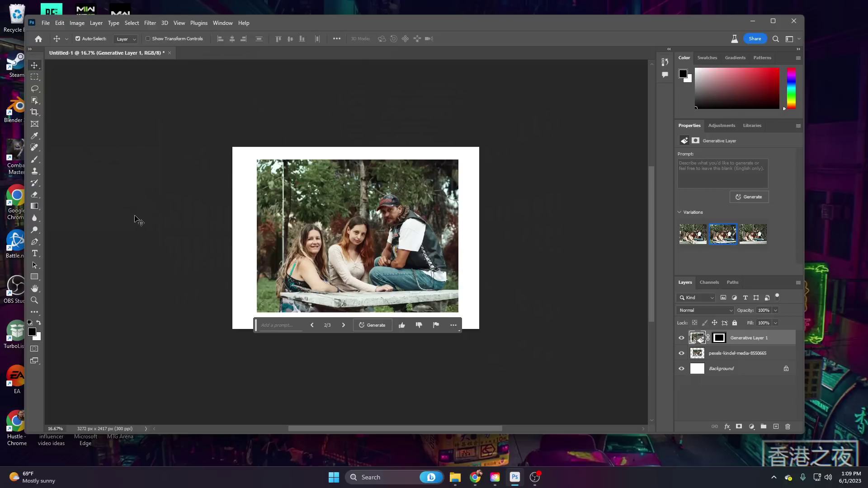
Step: Select only the new white border and generate trees and grass with an empty prompt
key(ctrl+a)
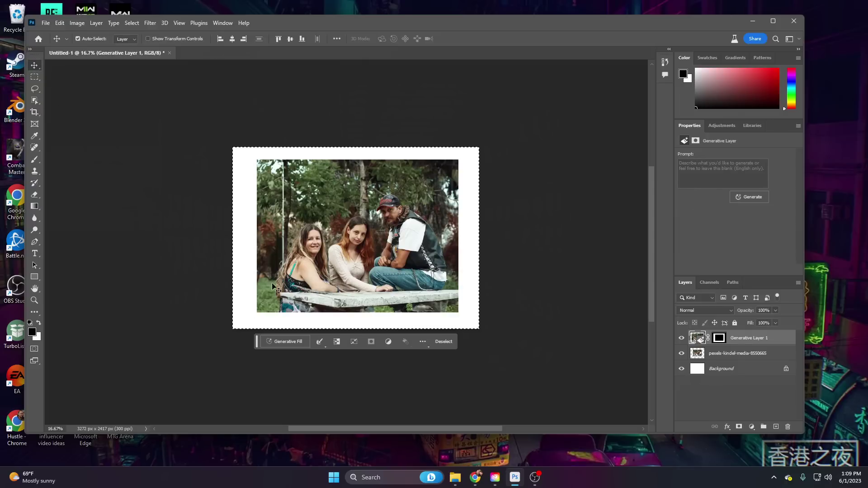
click(35, 77)
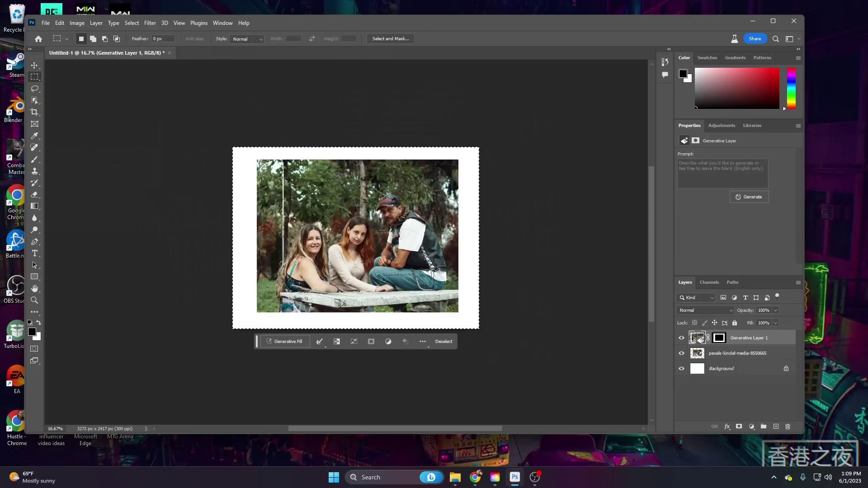
drag(258, 161, 458, 312)
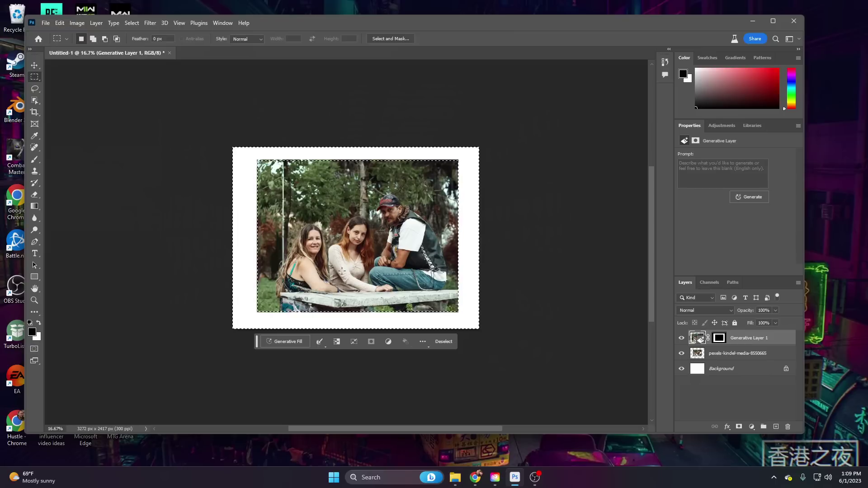
click(293, 342)
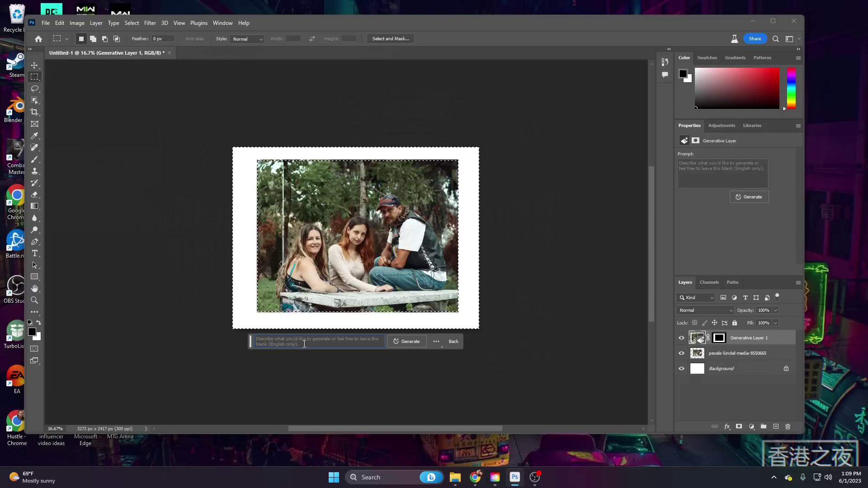
click(403, 342)
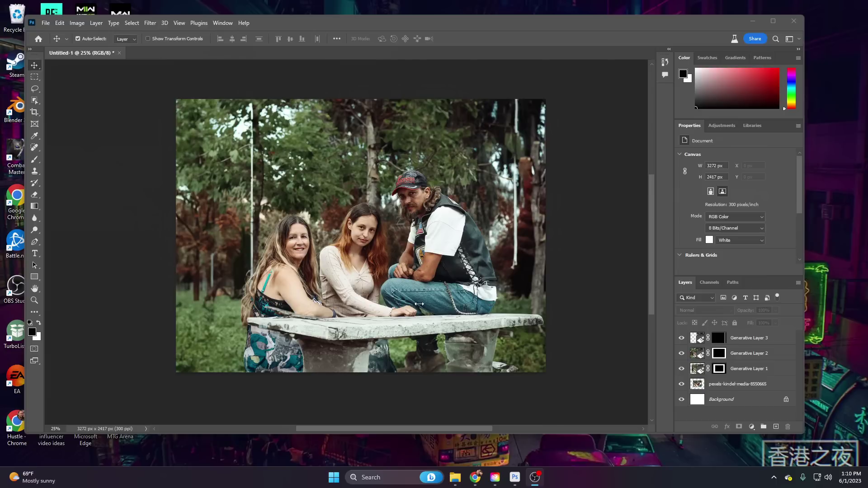
Step: Trace a Lasso selection around the woman on the left
click(35, 90)
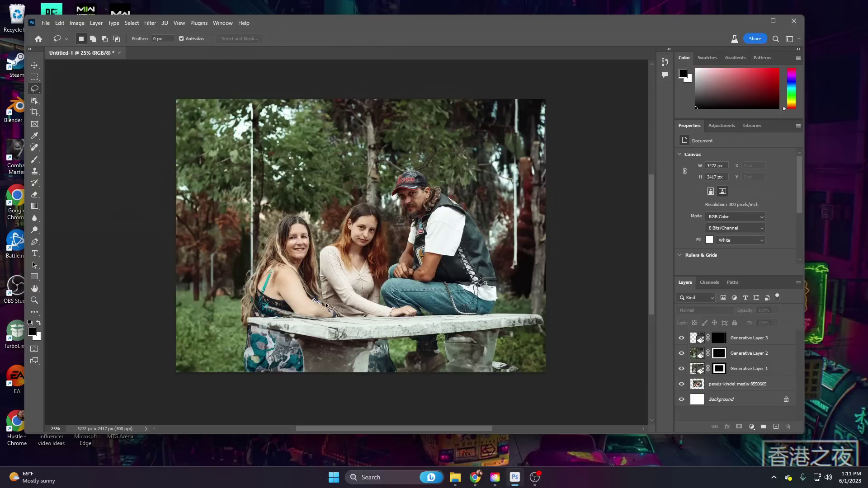
drag(337, 315, 316, 282)
mouse_move(263, 246)
mouse_down()
mouse_move(239, 291)
mouse_move(242, 373)
mouse_up()
mouse_move(303, 373)
mouse_down()
mouse_move(309, 357)
mouse_move(294, 336)
mouse_move(254, 322)
mouse_move(338, 317)
mouse_up()
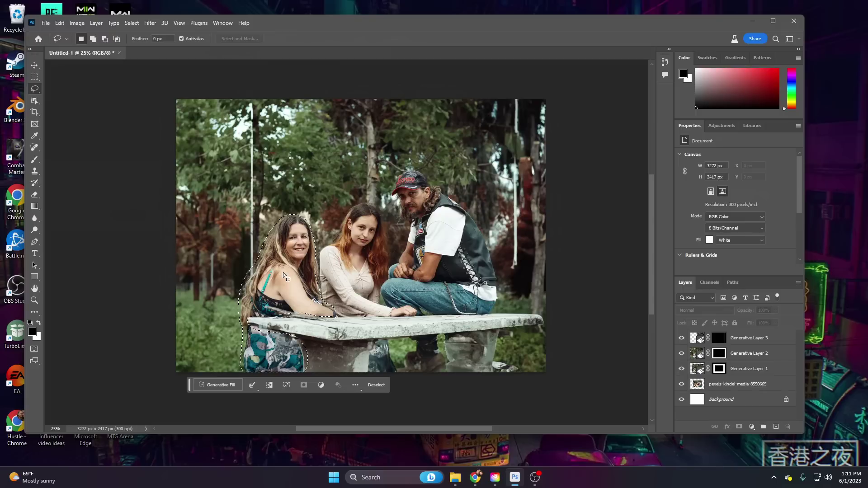
Step: Generative Fill the selection with the prompt 'remove' to erase her
click(223, 384)
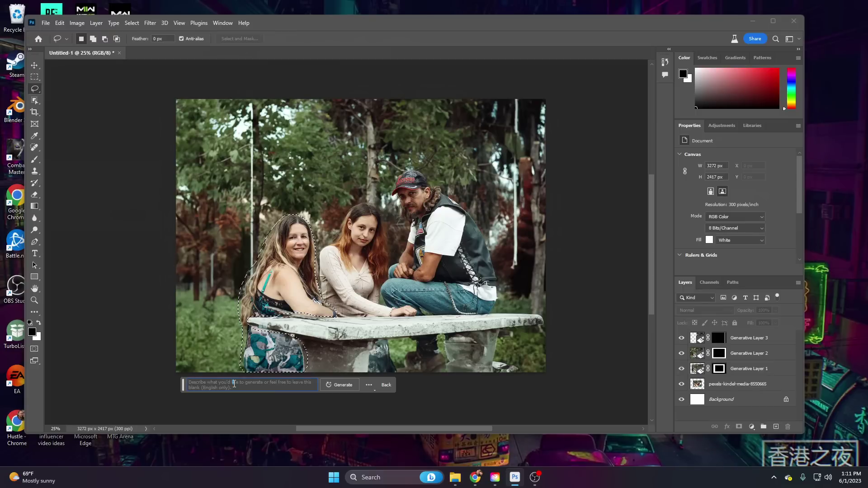
text(remove)
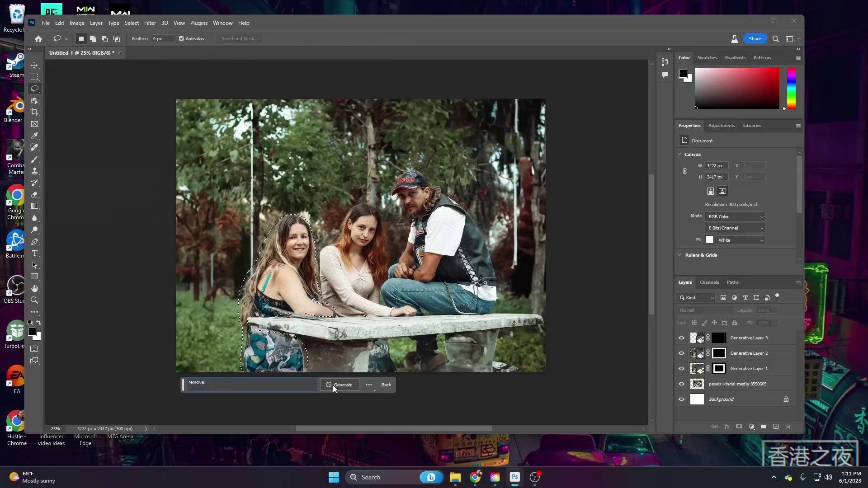
click(333, 385)
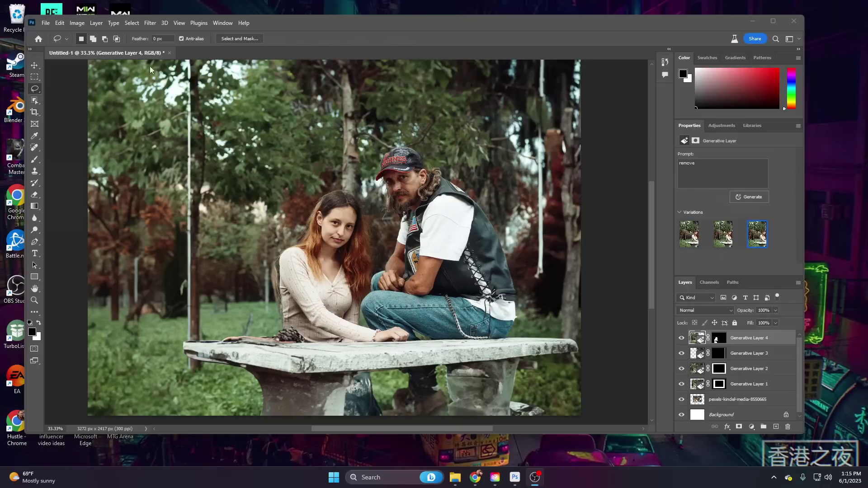
click(132, 23)
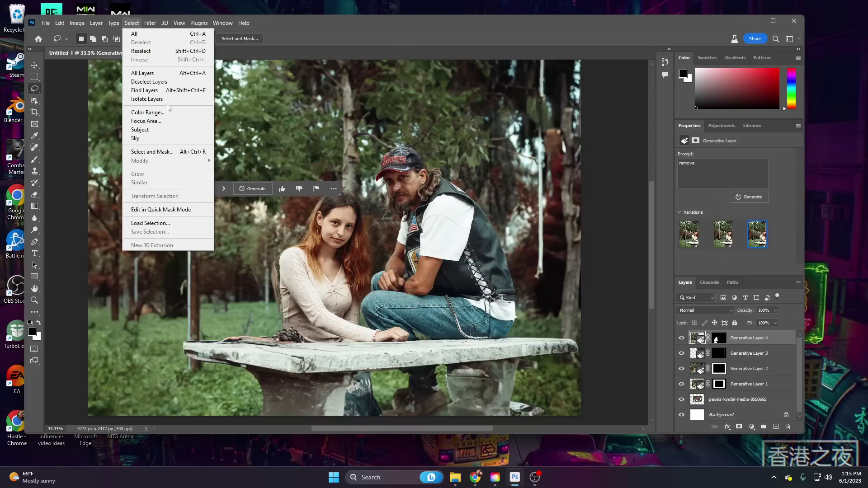
click(157, 134)
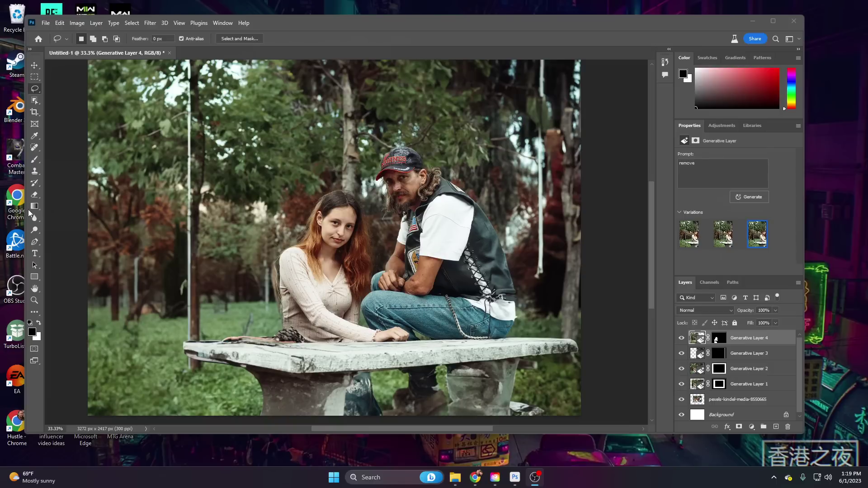
click(35, 67)
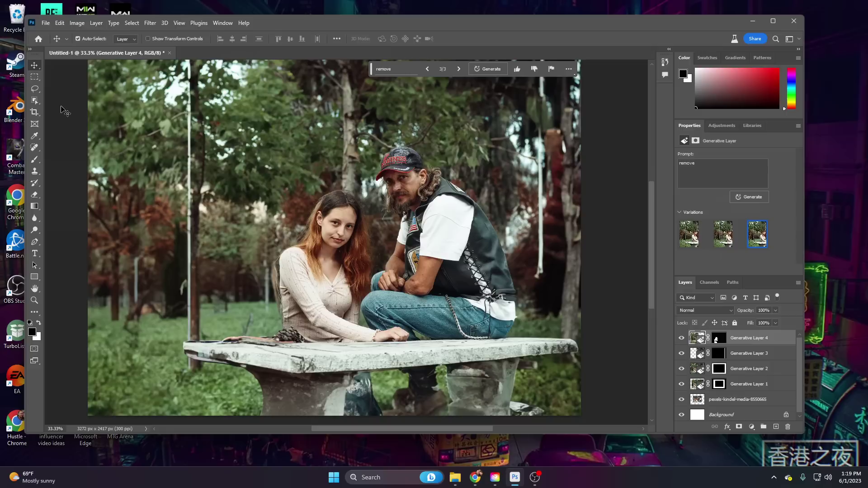
Step: Trace a Lasso selection around the couple and bench
key(ctrl+a)
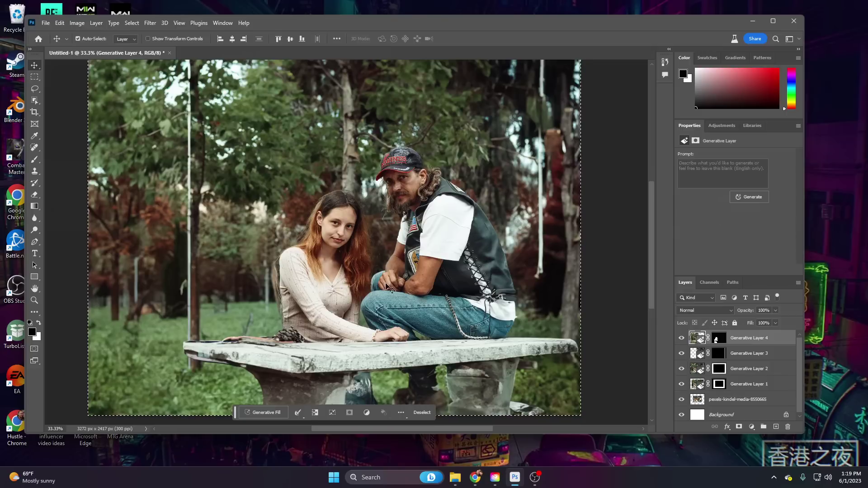
click(35, 90)
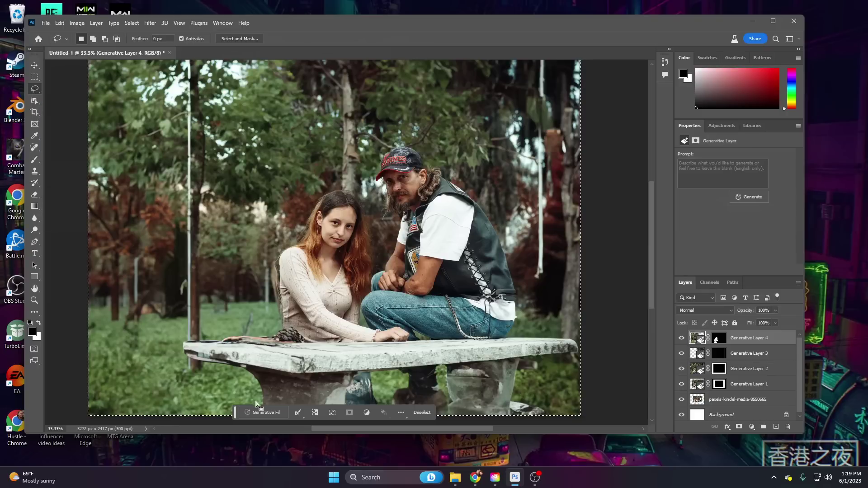
drag(235, 412, 367, 113)
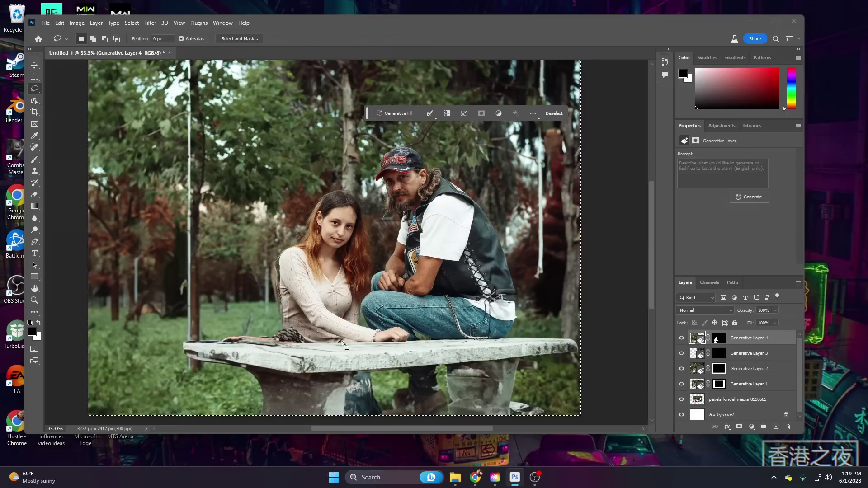
drag(258, 414, 264, 405)
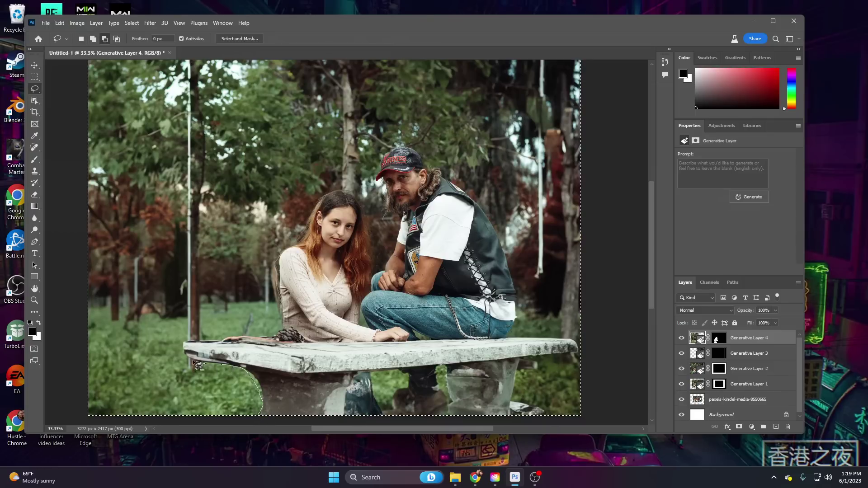
drag(185, 347, 218, 340)
mouse_move(278, 280)
mouse_down()
mouse_move(283, 251)
mouse_move(304, 236)
mouse_up()
drag(392, 250, 396, 233)
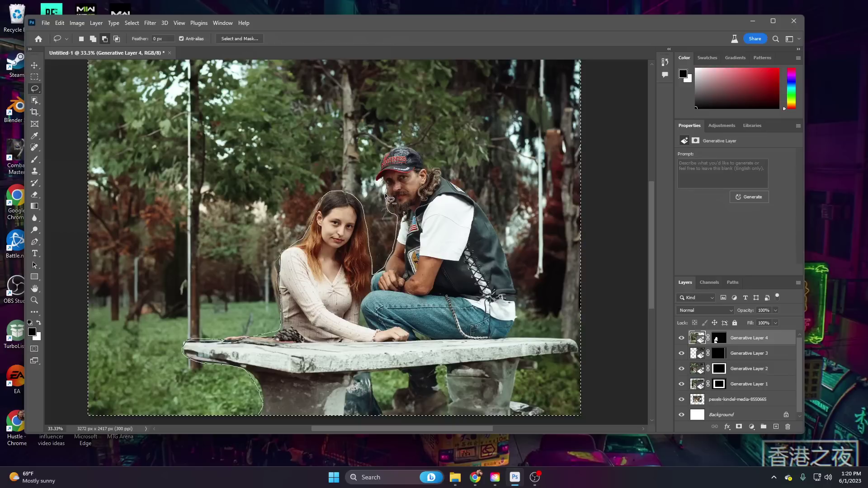
mouse_move(375, 183)
mouse_down()
mouse_move(383, 150)
mouse_move(402, 145)
mouse_move(425, 156)
mouse_up()
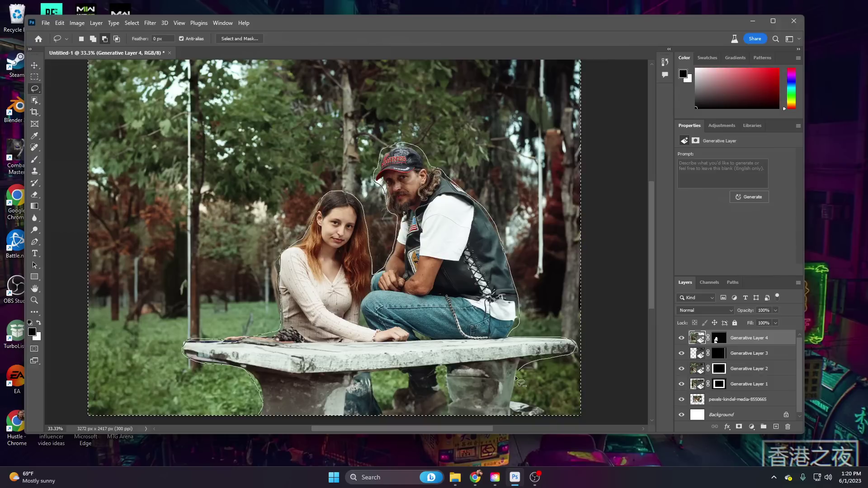
mouse_move(515, 375)
mouse_down()
mouse_move(513, 413)
mouse_move(489, 423)
mouse_move(452, 420)
mouse_move(446, 374)
mouse_move(443, 406)
mouse_move(405, 411)
mouse_move(392, 396)
mouse_move(401, 370)
mouse_move(385, 370)
mouse_move(381, 409)
mouse_move(326, 423)
mouse_move(250, 417)
mouse_move(260, 421)
mouse_up()
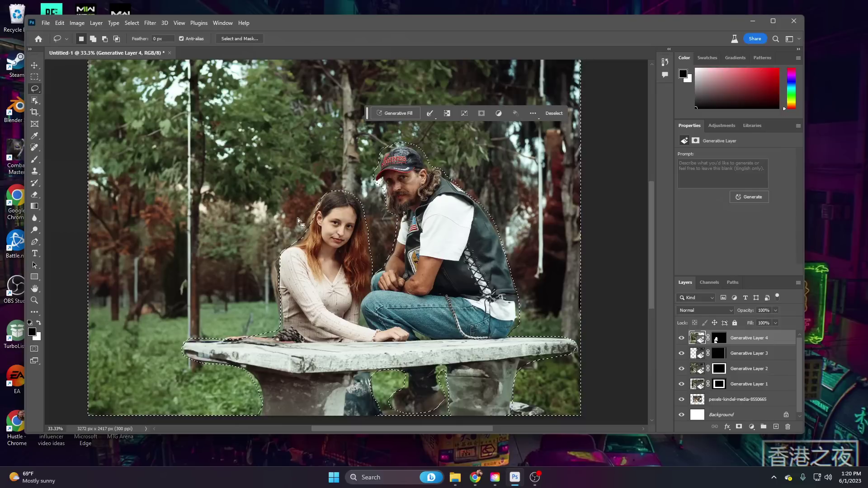
Step: Generate 'sitting outside of a cafe' for the selected background
click(403, 113)
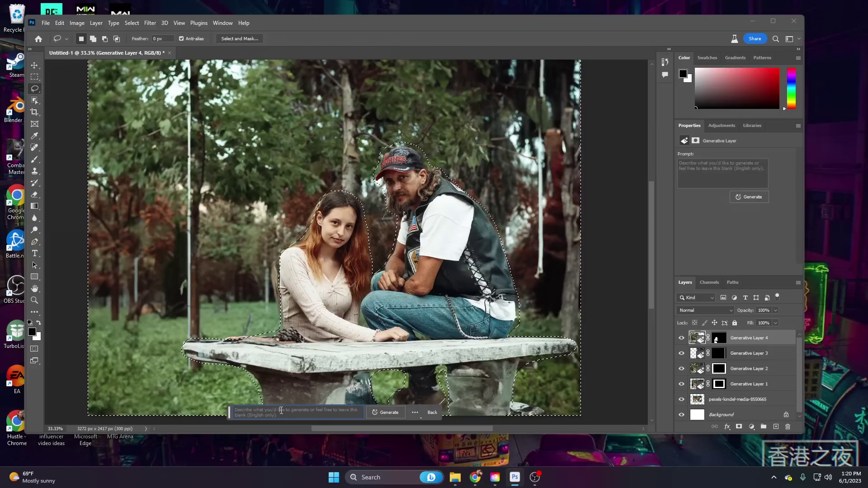
text(sitting outs)
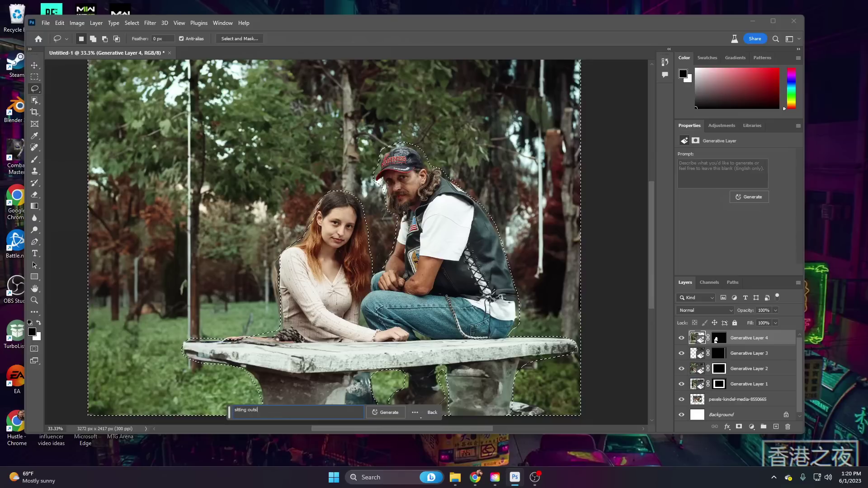
text(ide of a cafe)
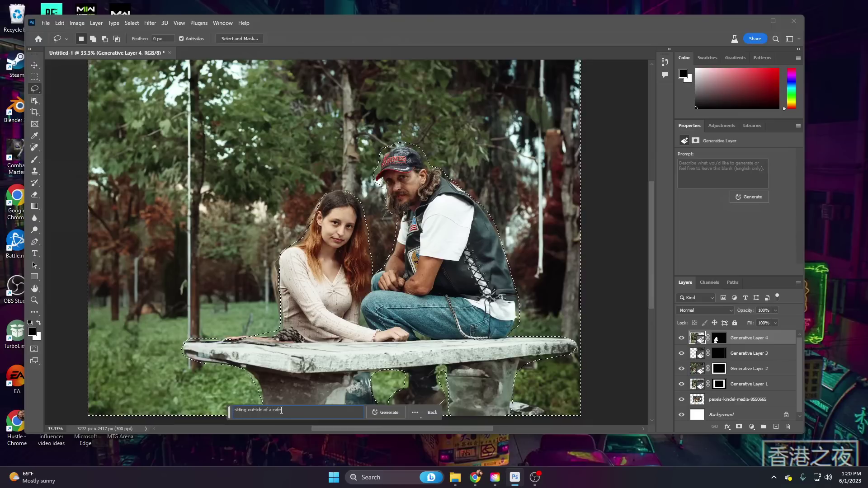
key(Return)
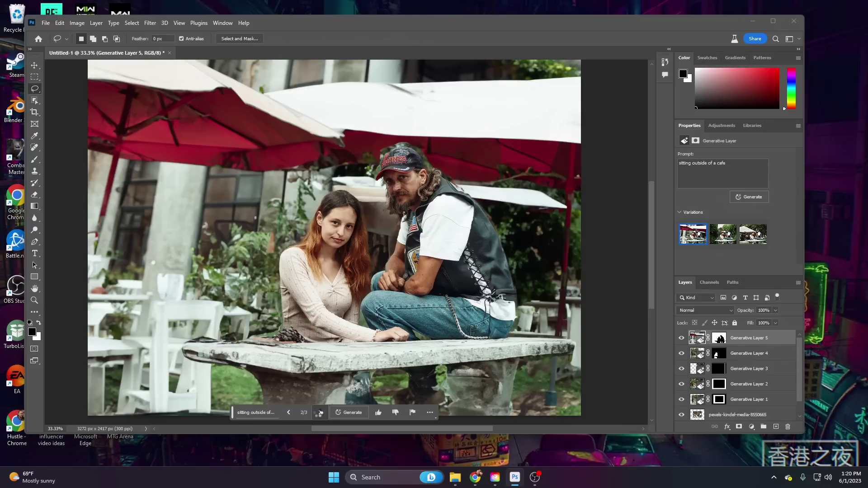
Step: Show cafe variation 3 with the white umbrella and move the task bar to the top
click(320, 412)
click(320, 412)
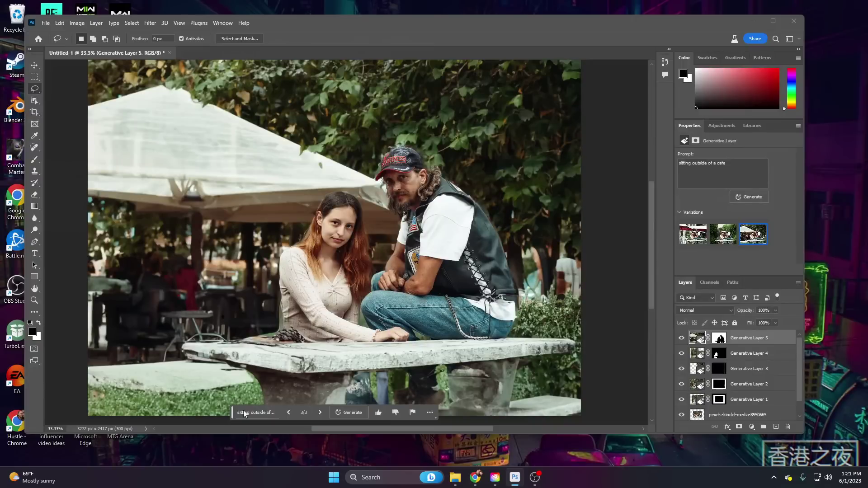
drag(233, 412, 352, 104)
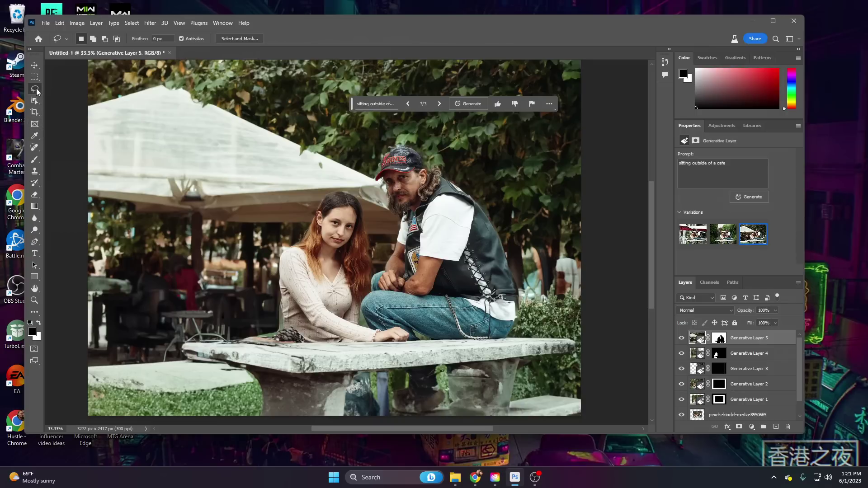
Step: Lasso around the grey stone table, down to the image's bottom edge
drag(262, 414, 261, 412)
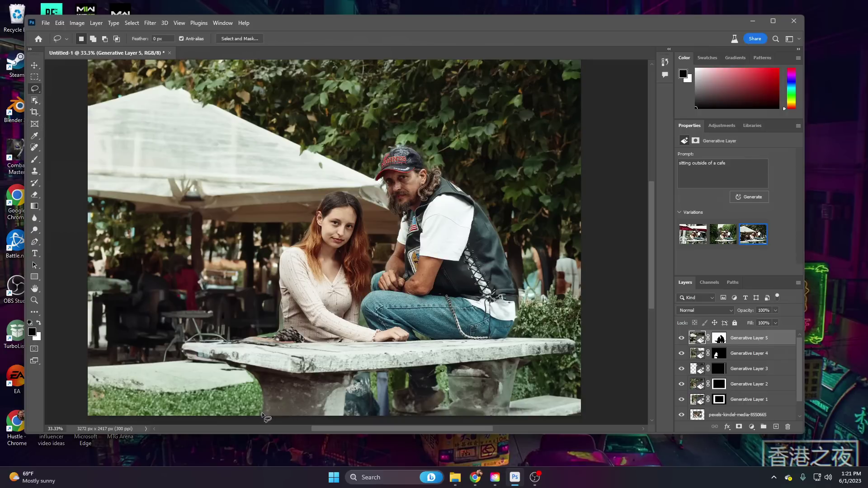
mouse_move(244, 367)
mouse_down()
mouse_move(192, 360)
mouse_move(182, 348)
mouse_move(268, 337)
mouse_up()
mouse_move(518, 338)
mouse_down()
mouse_move(558, 337)
mouse_move(571, 353)
mouse_up()
drag(514, 402, 471, 423)
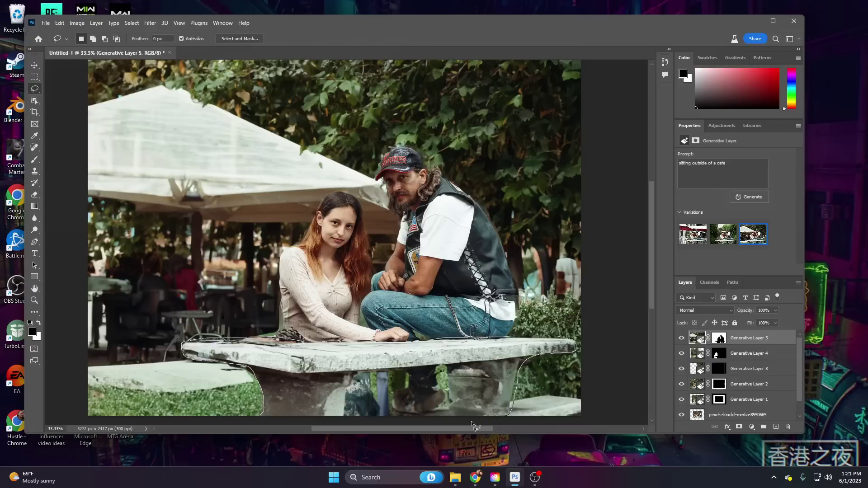
mouse_move(444, 368)
mouse_down()
mouse_move(441, 382)
mouse_move(440, 365)
mouse_move(361, 370)
mouse_up()
drag(344, 418, 259, 420)
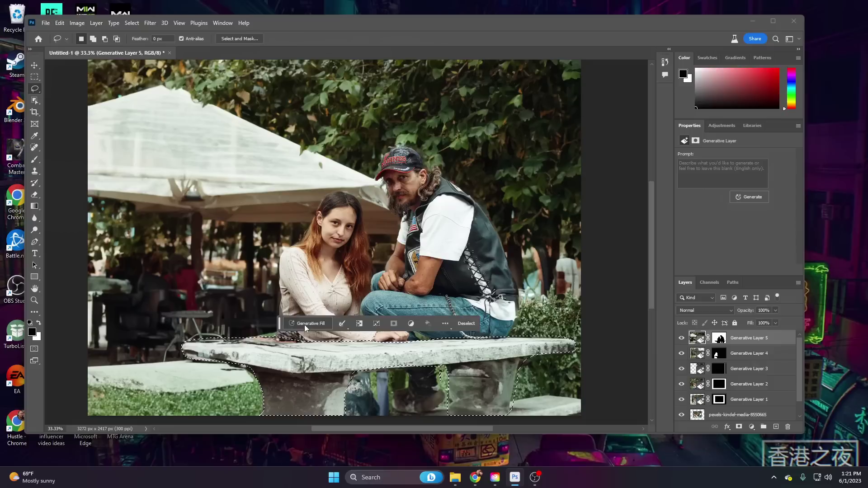
Step: Generate a 'wooden picnic table' fill and keep variation 3 of 3
click(305, 324)
text(wooden picnic ta)
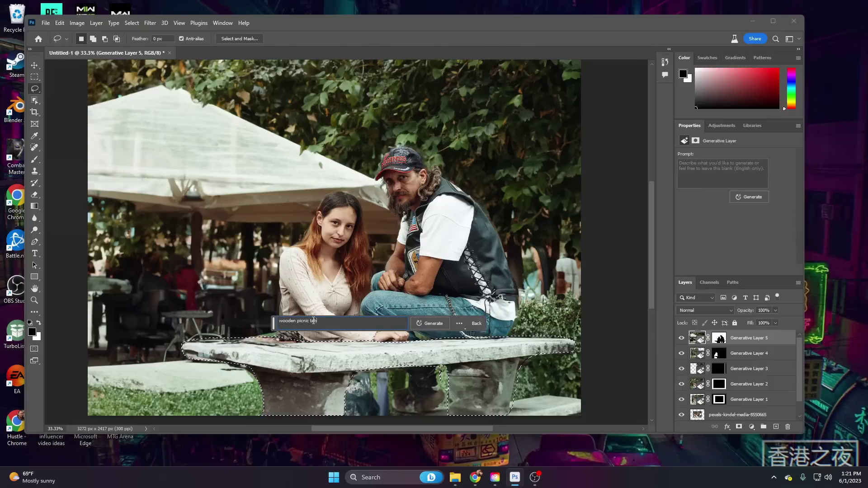
key(Return)
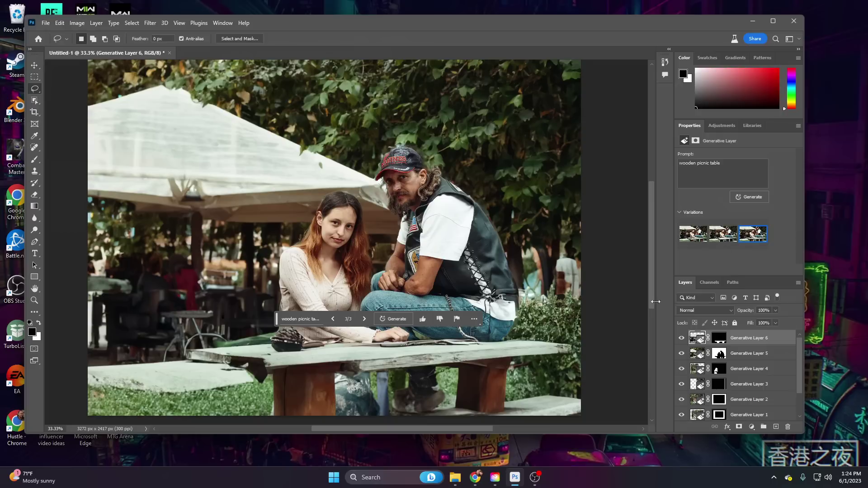
click(334, 319)
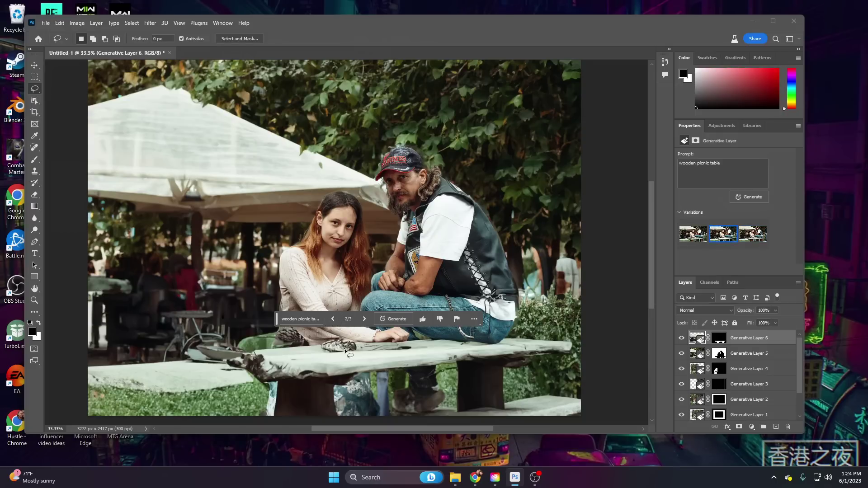
click(364, 319)
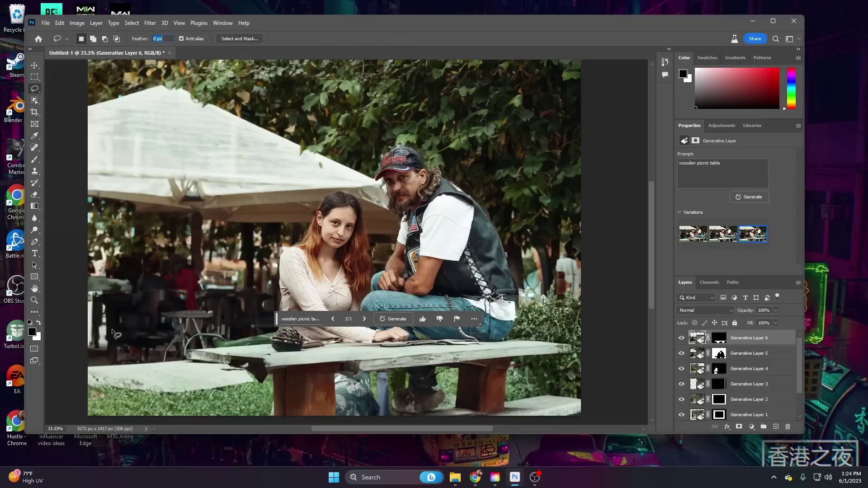
drag(276, 317, 113, 92)
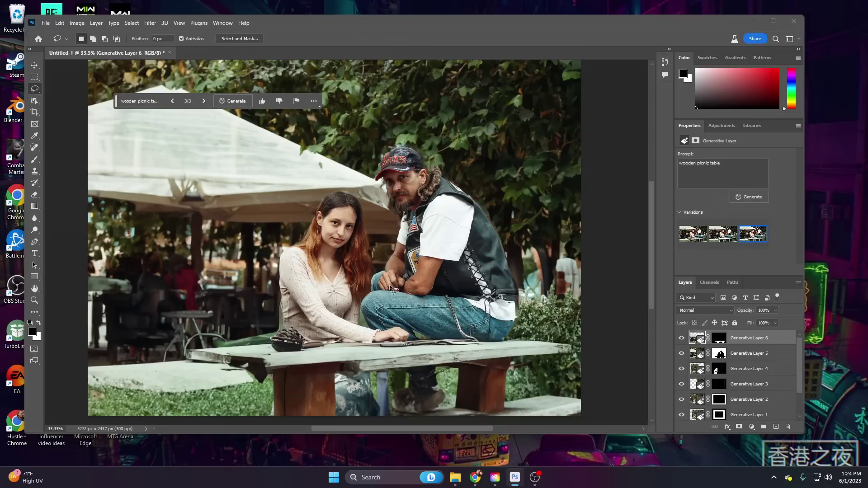
Step: Zoom in on the man and lasso around his baseball cap
key(ctrl+plus)
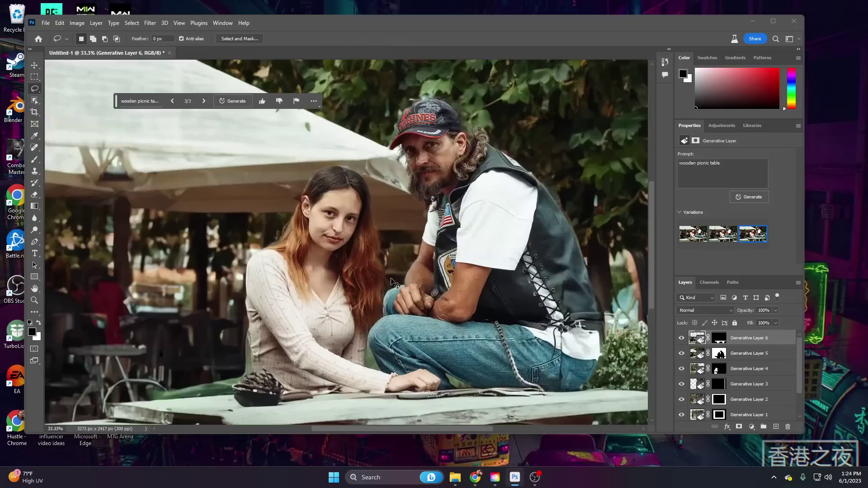
key(ctrl+plus)
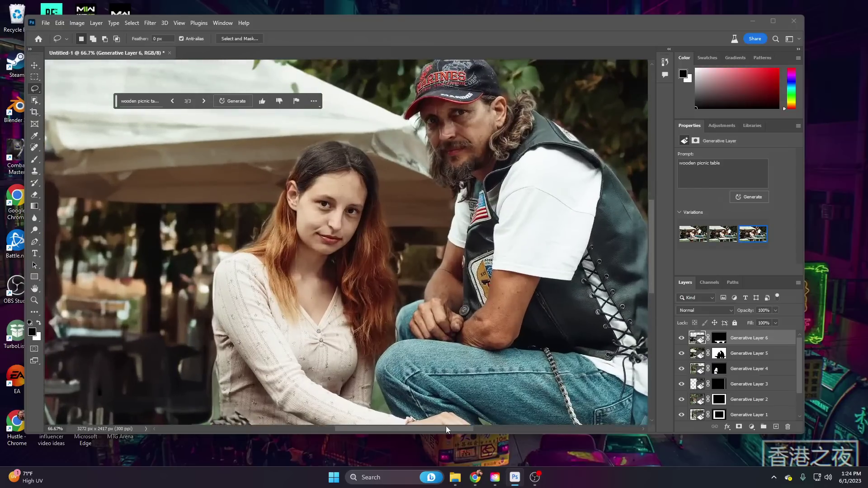
drag(446, 426, 468, 427)
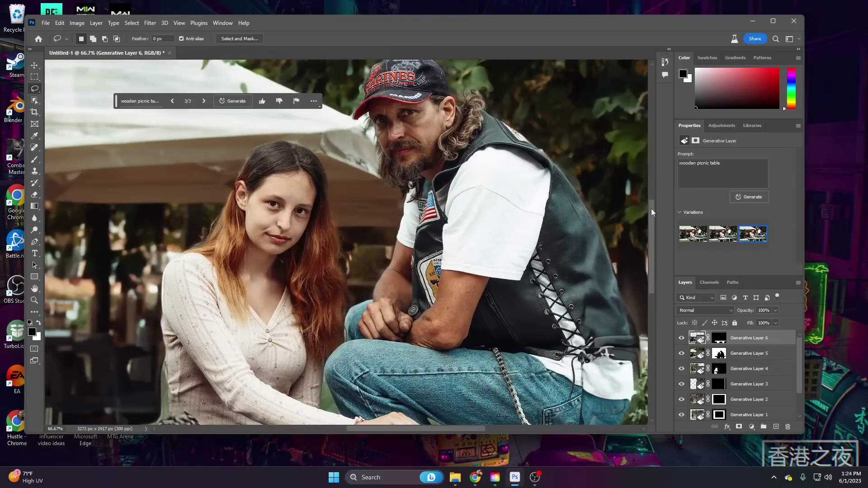
drag(653, 211, 654, 172)
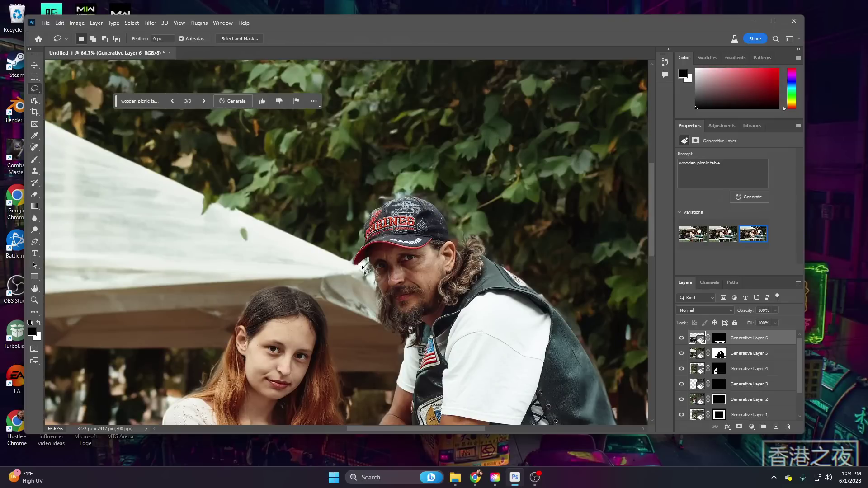
drag(364, 268, 367, 260)
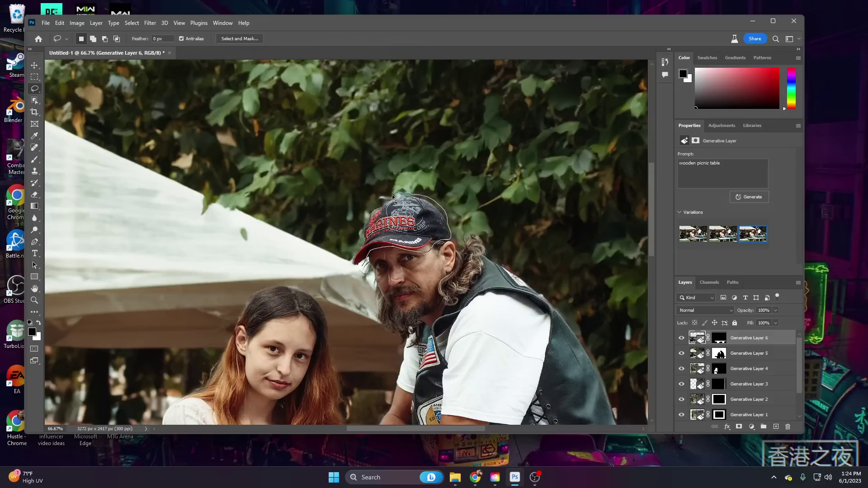
mouse_move(393, 196)
mouse_down()
mouse_move(370, 217)
mouse_move(355, 264)
mouse_move(365, 269)
mouse_move(358, 266)
mouse_up()
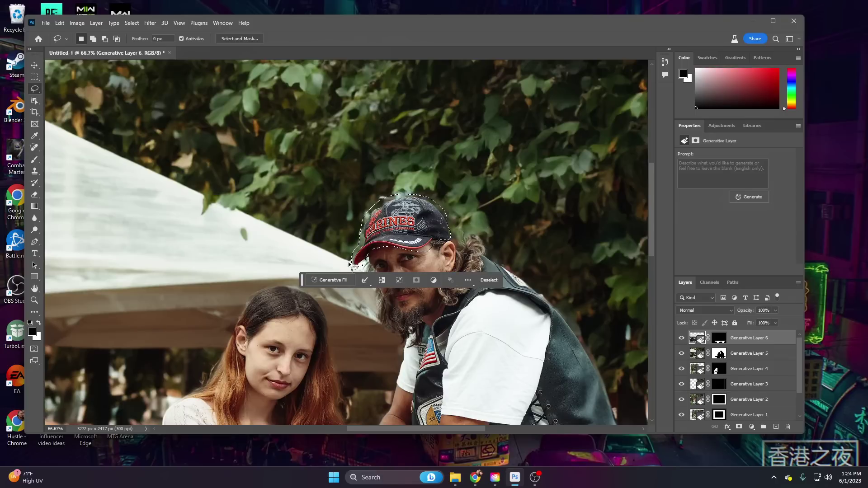
Step: Generate a 'fedora' fill over the cap, keeping variation 2 of 3
click(332, 281)
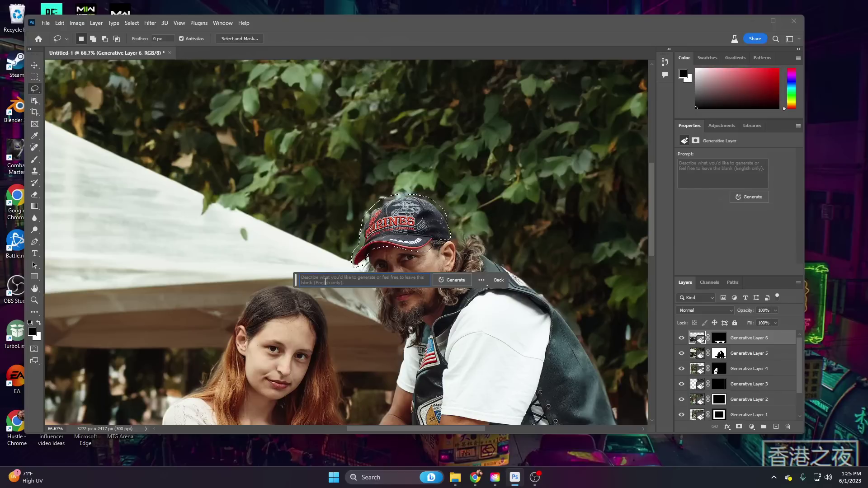
text(fedora)
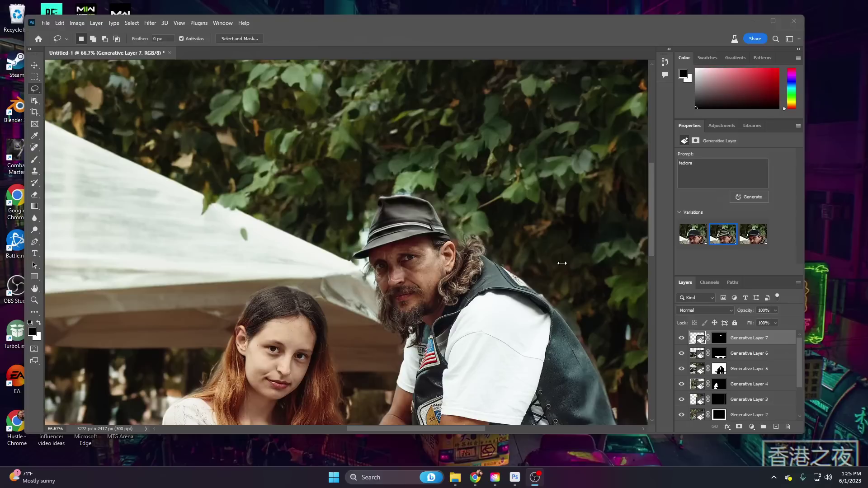
click(650, 237)
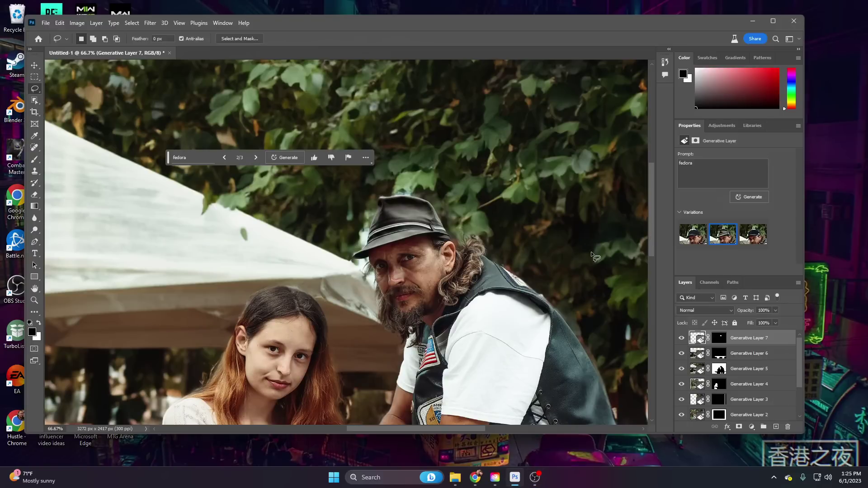
scroll(590, 252, down, 3)
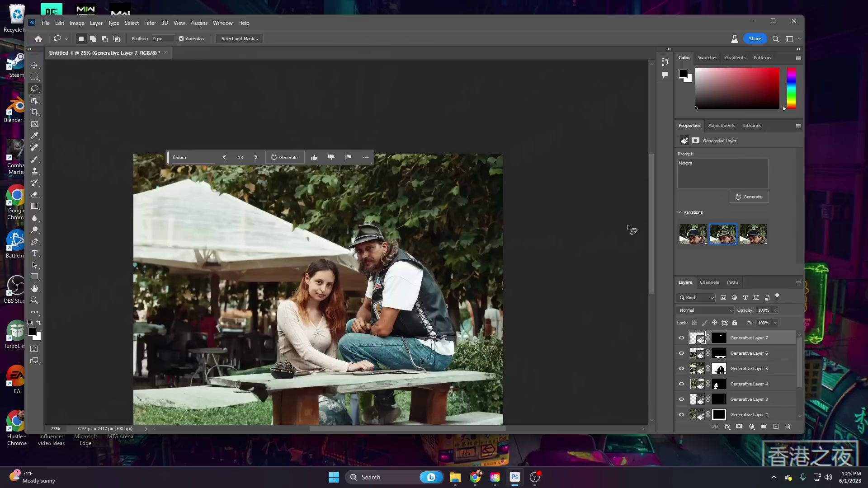
drag(650, 226, 650, 232)
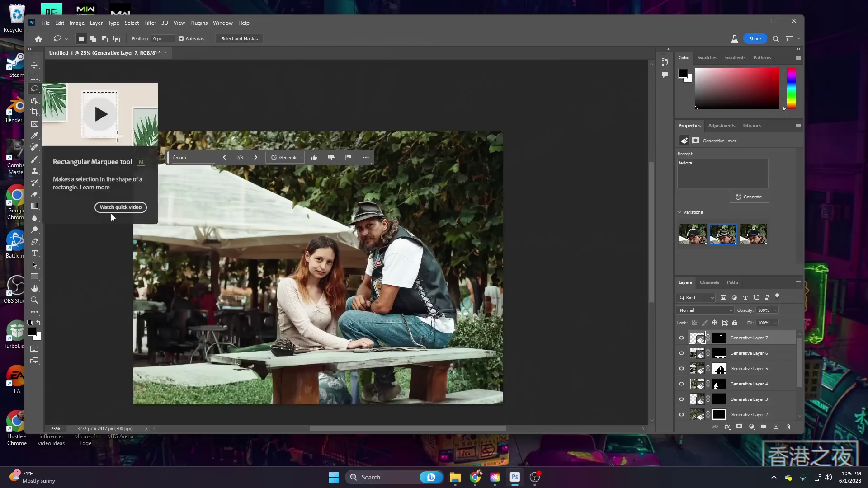
key(c)
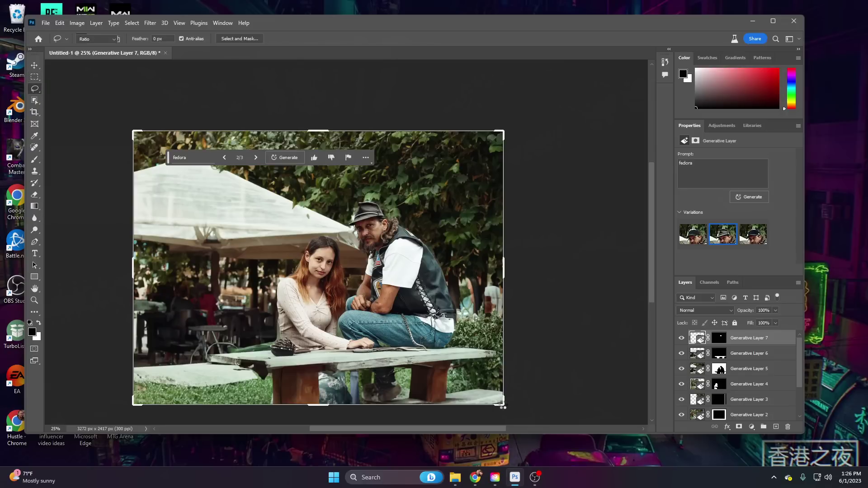
Step: Pull the café photo's top-left crop corner inward and commit the crop
key(Escape)
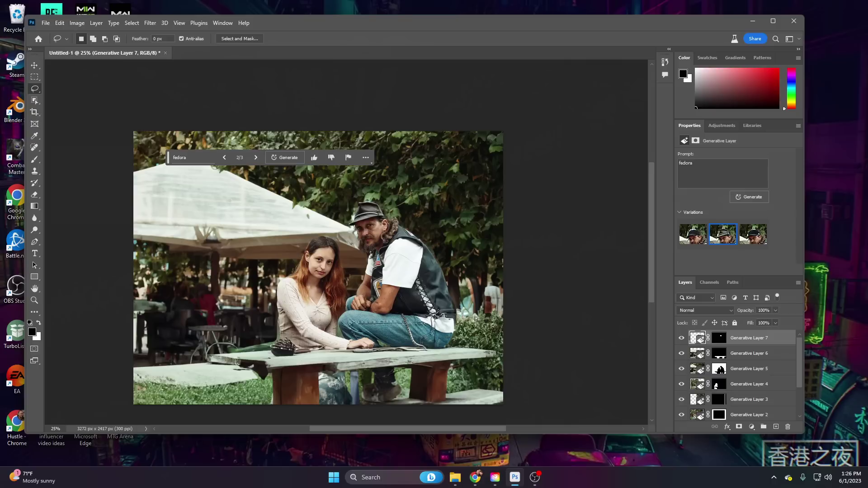
click(34, 65)
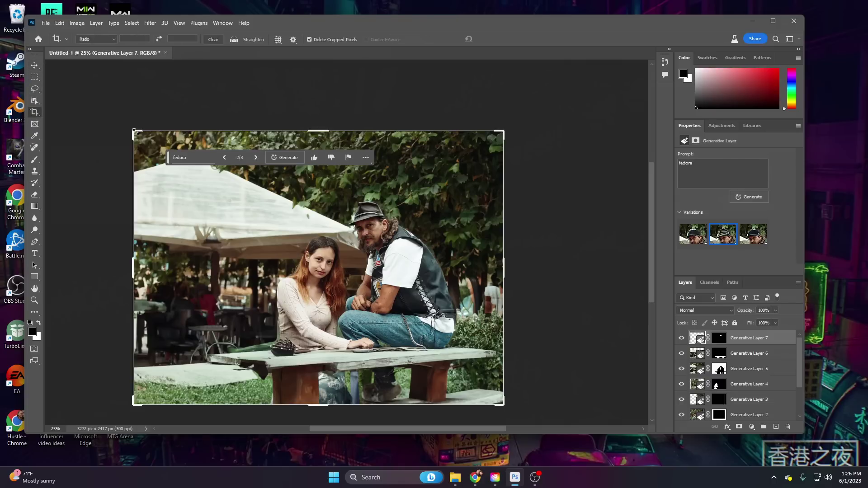
key(c)
drag(136, 133, 168, 162)
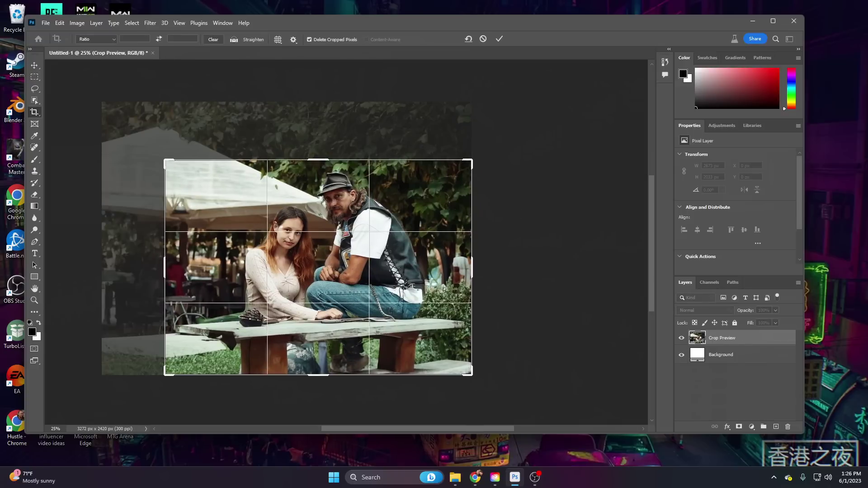
key(Return)
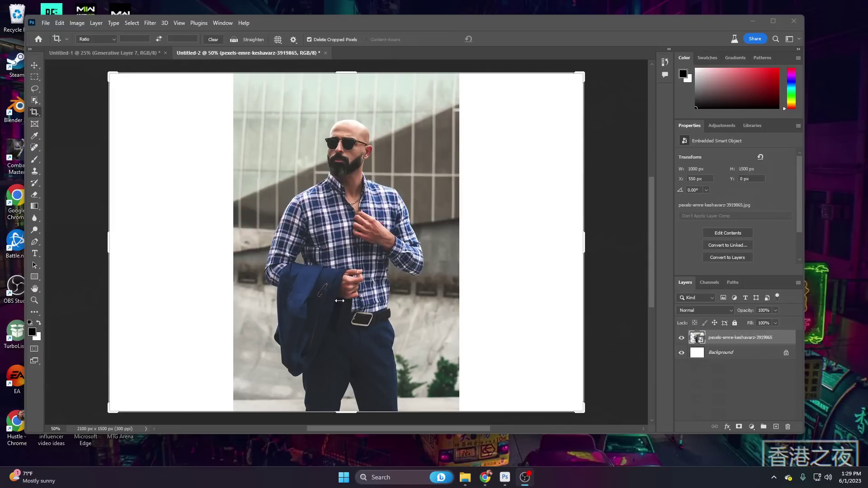
click(81, 153)
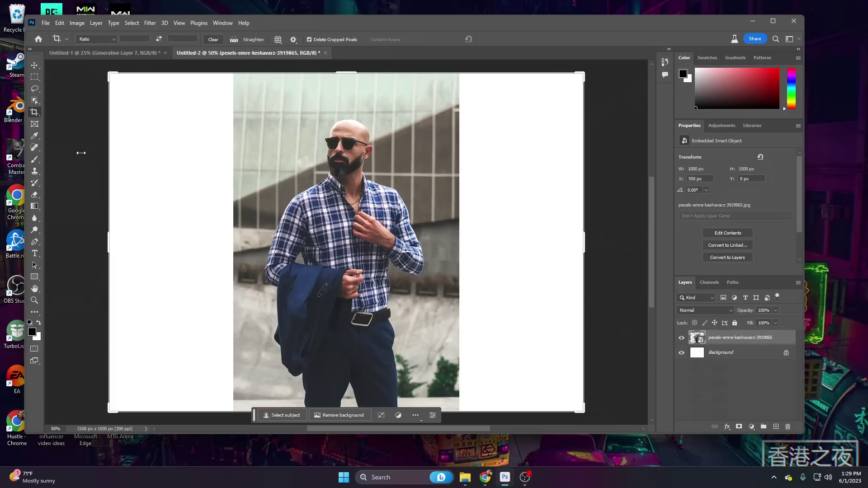
Step: Marquee-select the left white strip and run Generative Fill with an empty prompt
click(35, 78)
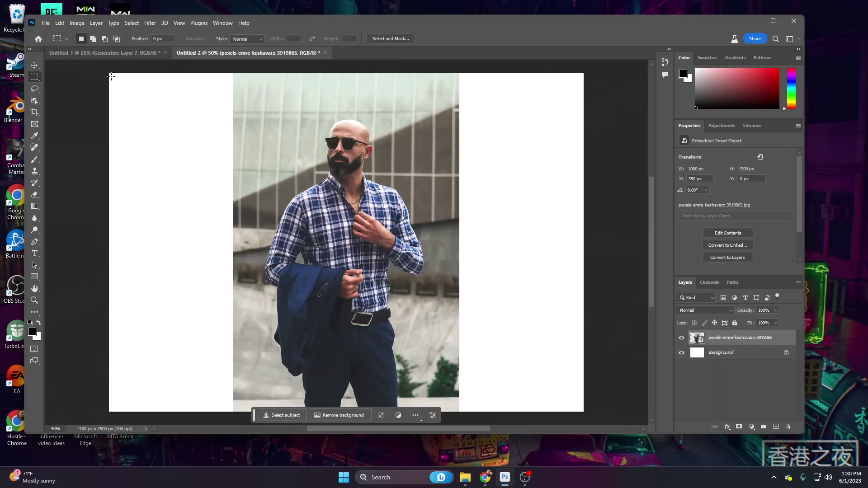
drag(109, 73, 245, 413)
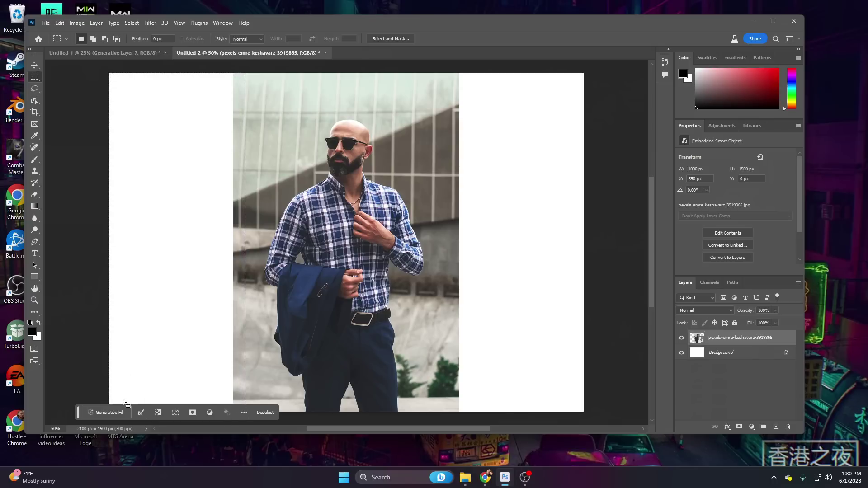
click(107, 414)
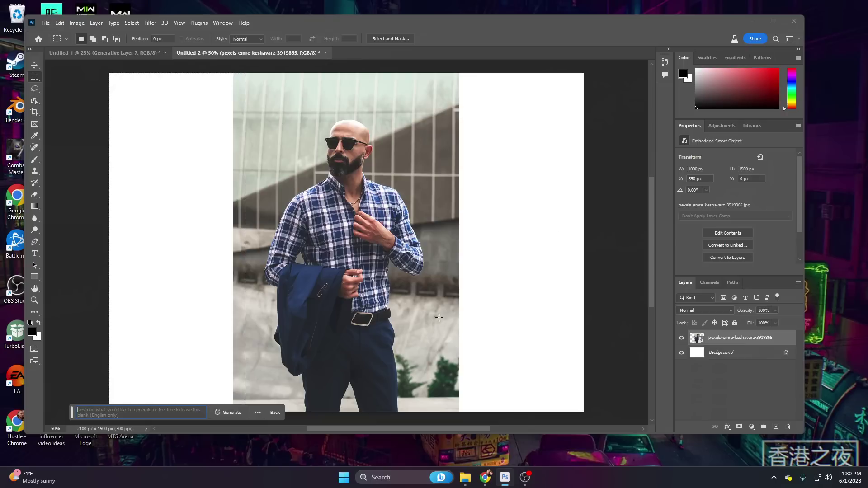
click(229, 413)
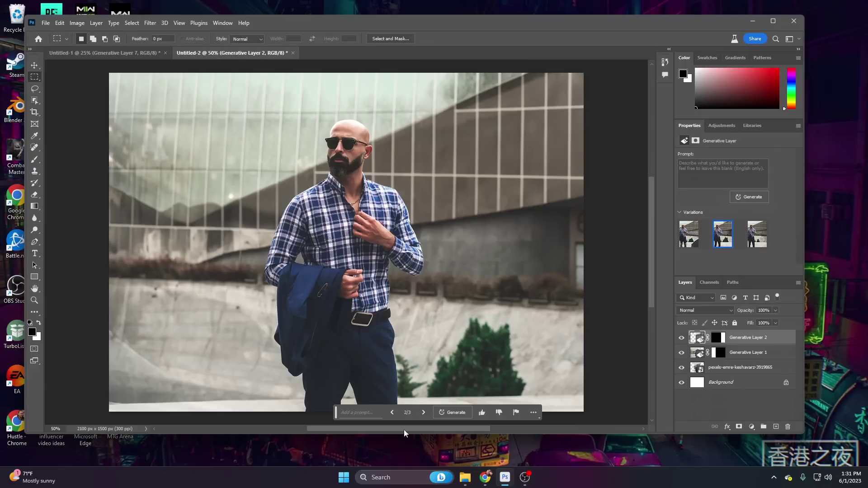
click(424, 412)
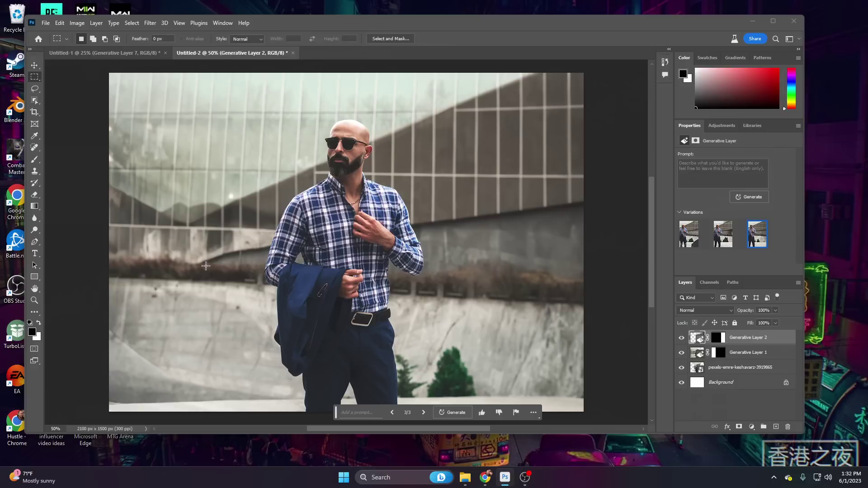
click(392, 412)
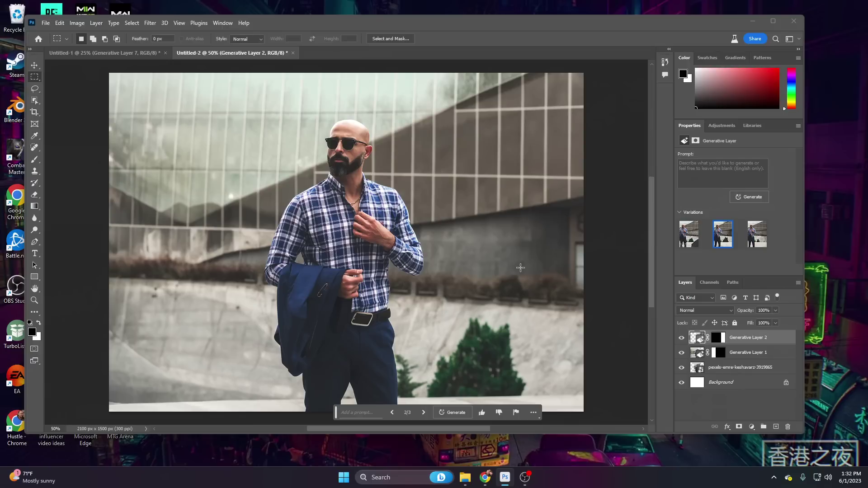
click(423, 412)
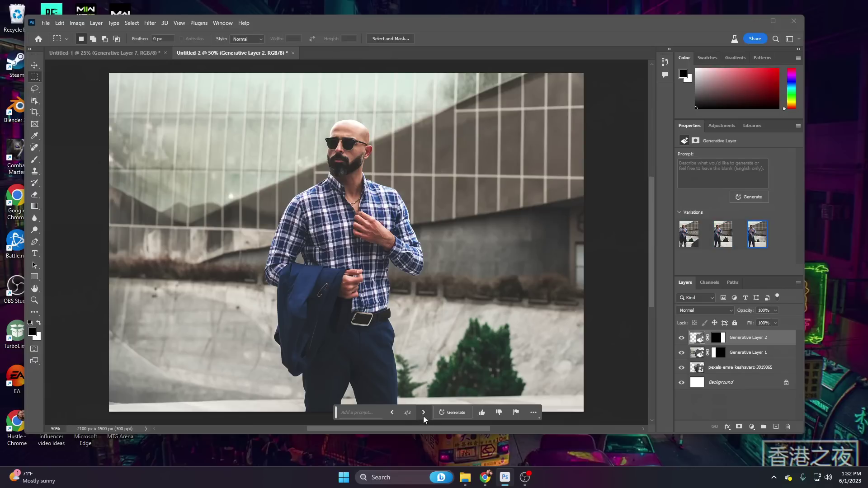
click(392, 413)
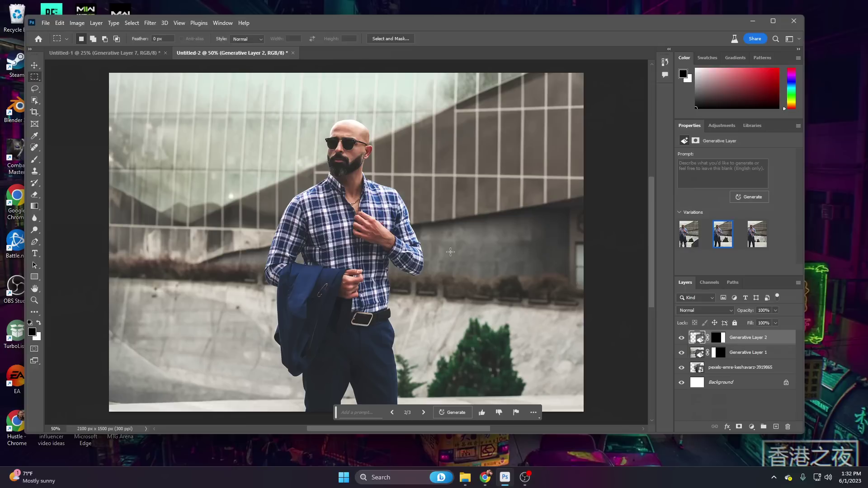
Step: Zoom in, lasso the raised wrist, and generate a 'Wrist watch' fill there
key(ctrl+plus)
key(ctrl+plus)
key(ctrl+plus)
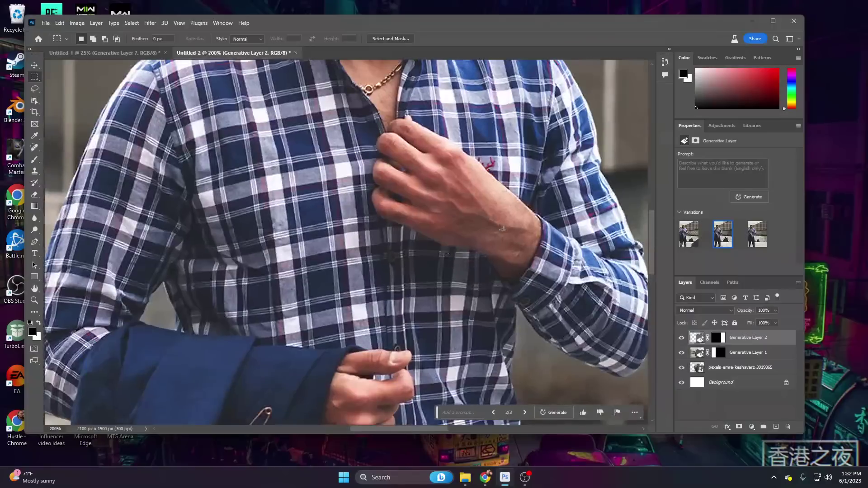
drag(375, 432, 398, 432)
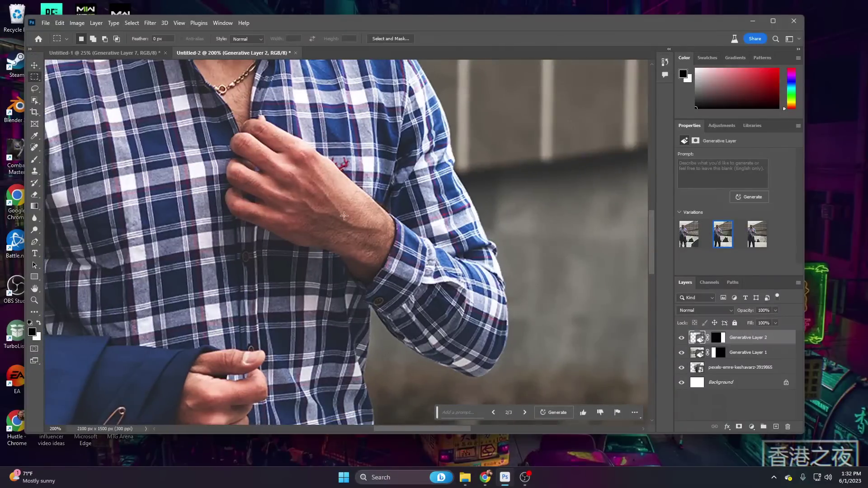
click(33, 90)
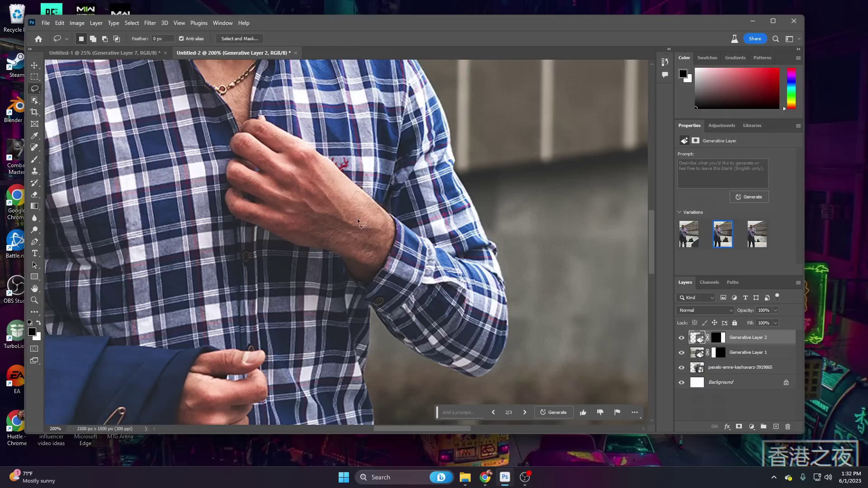
mouse_move(355, 276)
mouse_down()
mouse_move(376, 263)
mouse_move(395, 218)
mouse_move(379, 202)
mouse_move(358, 211)
mouse_move(349, 237)
mouse_move(342, 259)
mouse_move(356, 278)
mouse_up()
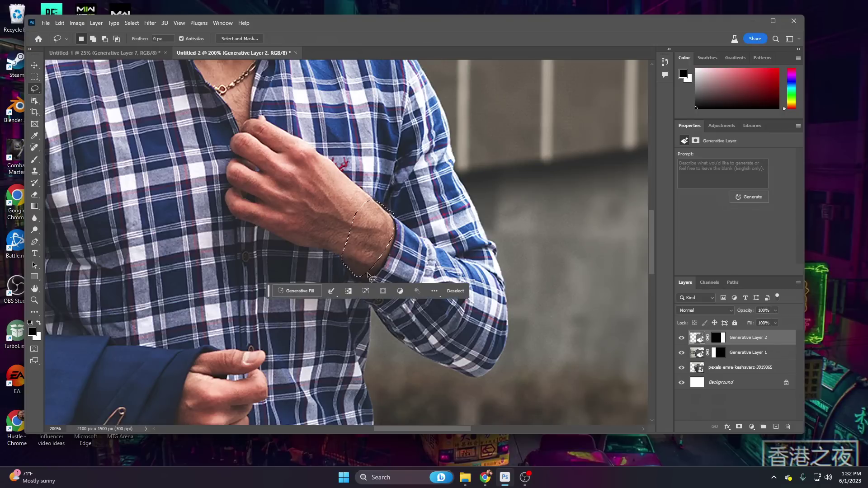
click(311, 289)
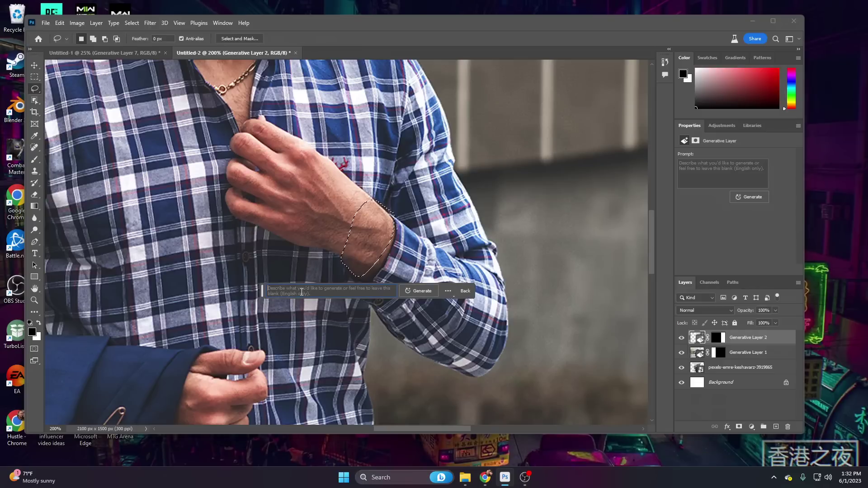
text(Wrist watc)
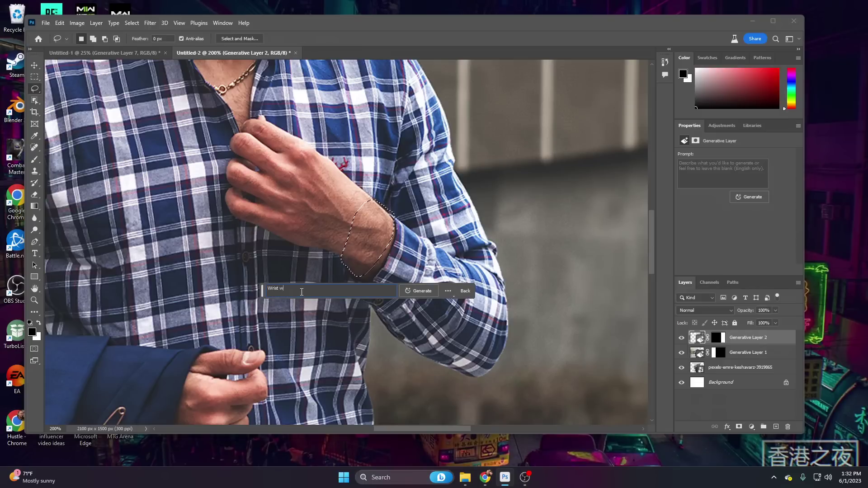
text(h)
key(Return)
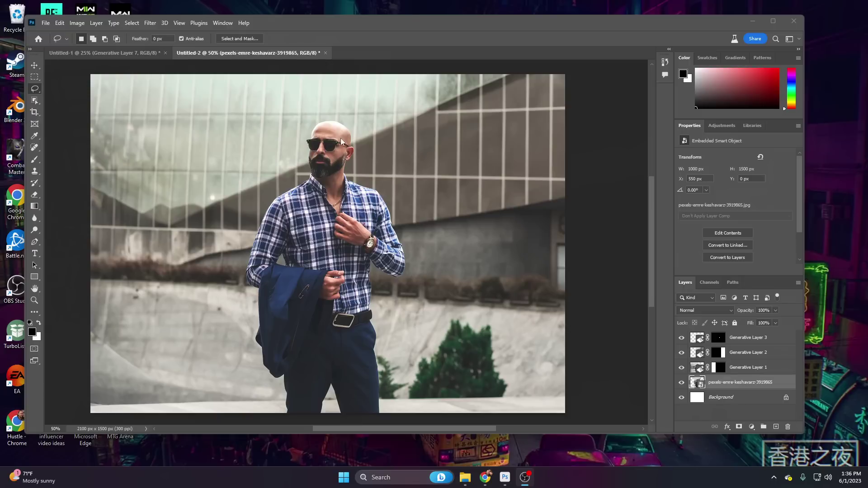
Step: Lasso the dark sunglasses and run Generative Fill with a blank prompt
click(34, 89)
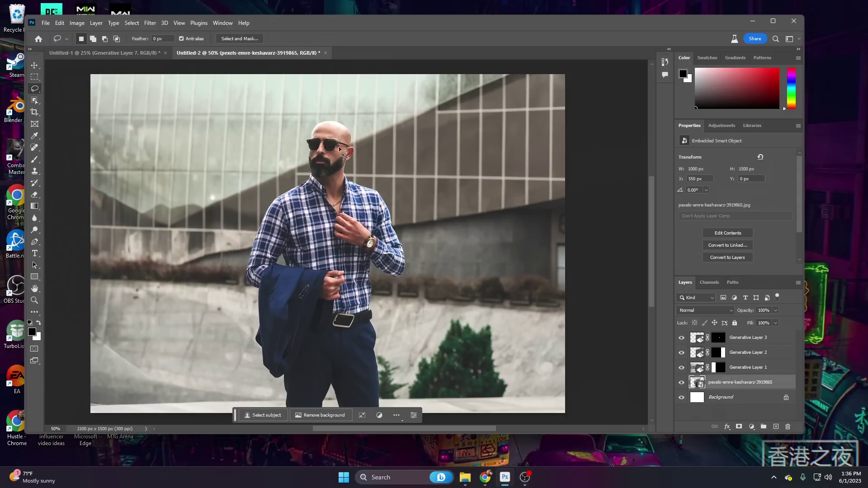
mouse_move(348, 148)
mouse_down()
mouse_move(313, 156)
mouse_move(306, 138)
mouse_move(351, 149)
mouse_up()
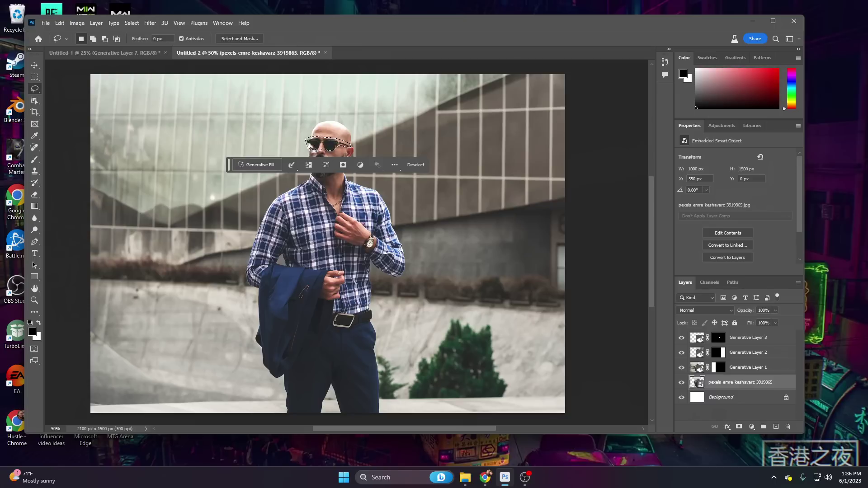
click(271, 166)
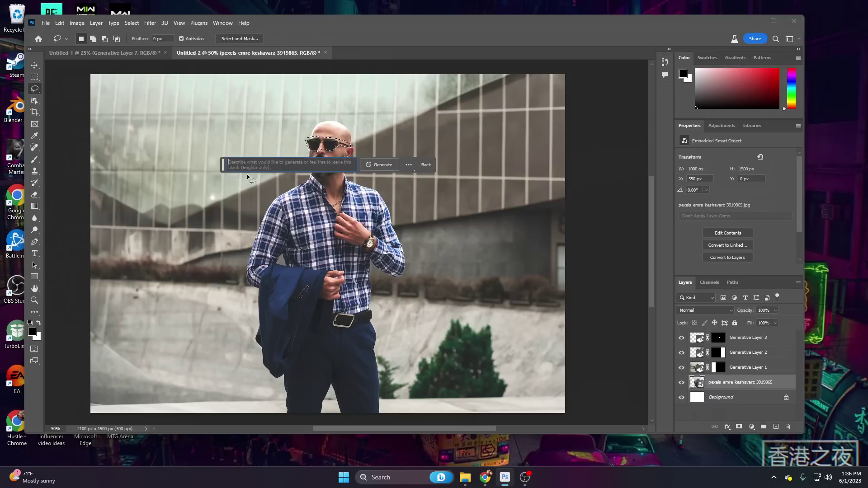
click(380, 165)
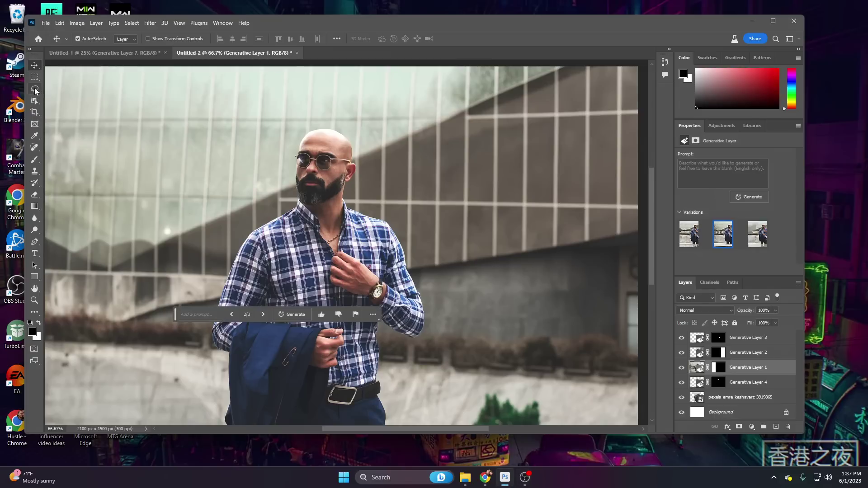
Step: Lasso the top of the bald head and generate 'mans haircut fade'
click(34, 90)
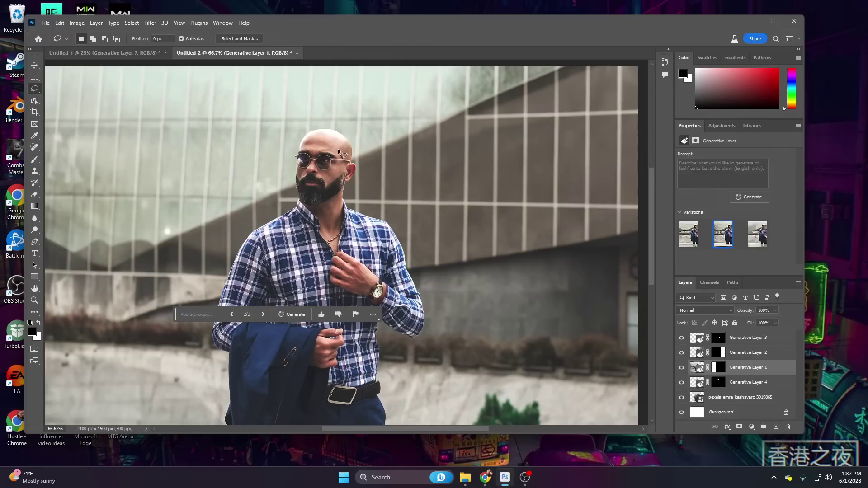
mouse_move(338, 148)
mouse_down()
mouse_move(299, 149)
mouse_move(303, 118)
mouse_move(327, 116)
mouse_move(355, 129)
mouse_move(359, 151)
mouse_move(338, 149)
mouse_up()
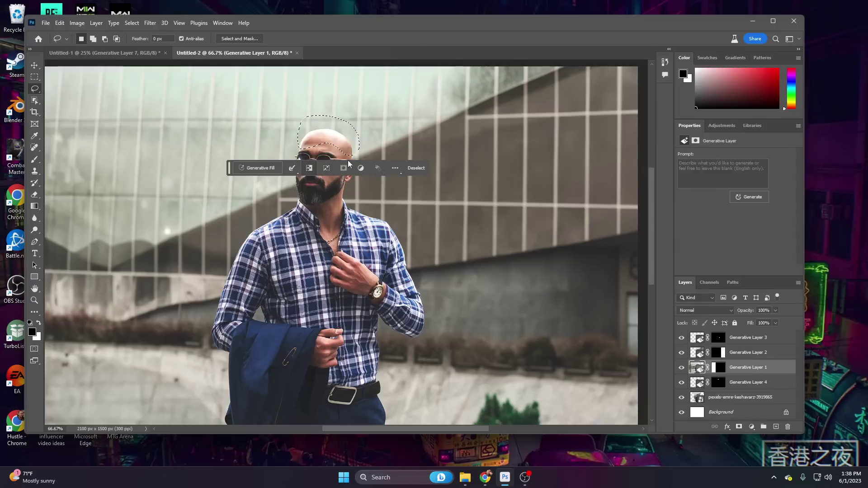
click(271, 168)
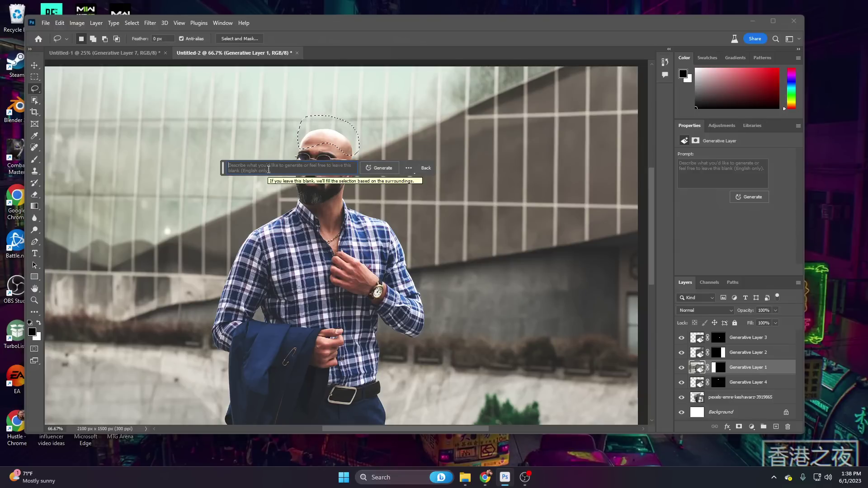
text(mans haircut )
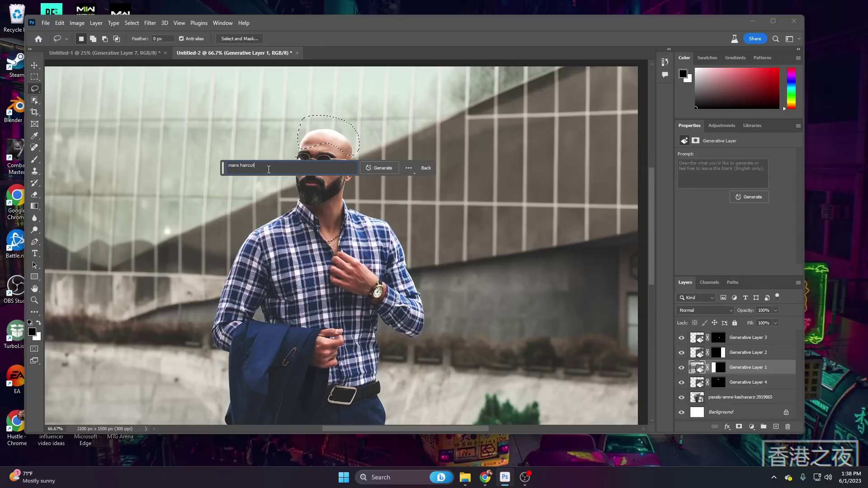
text(fade)
key(Return)
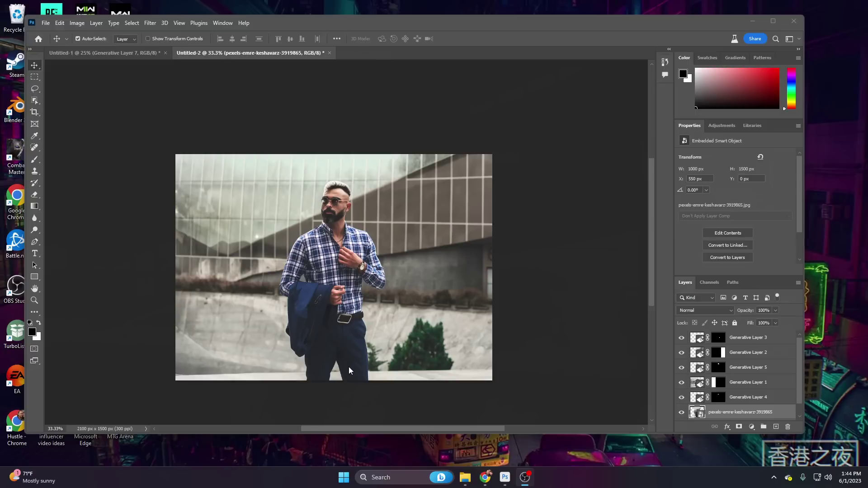
Step: Remove the street background and drag the man right to X 1251 px
click(324, 172)
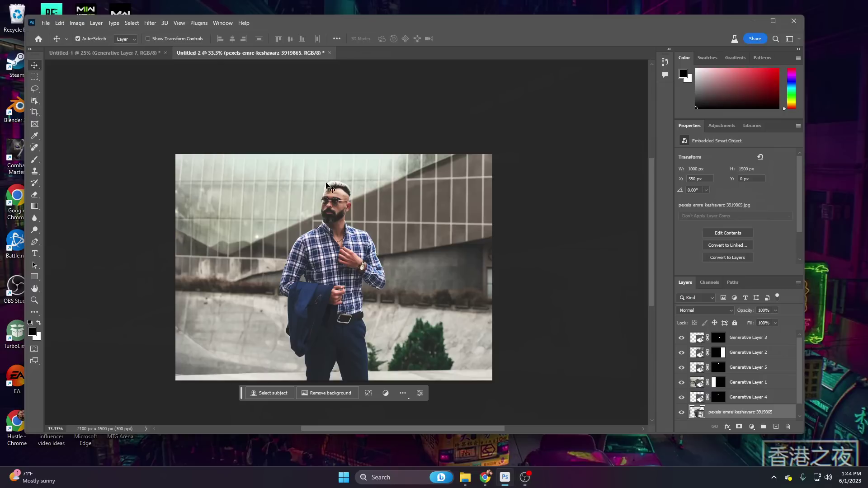
click(327, 395)
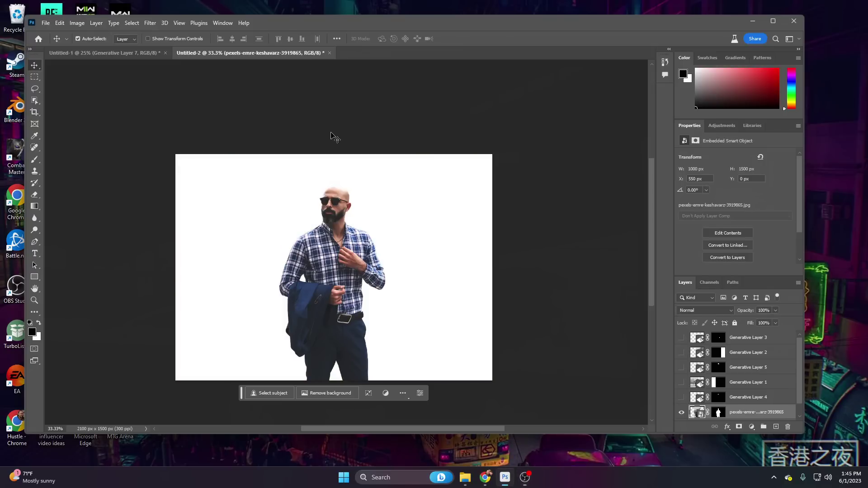
drag(331, 259, 431, 259)
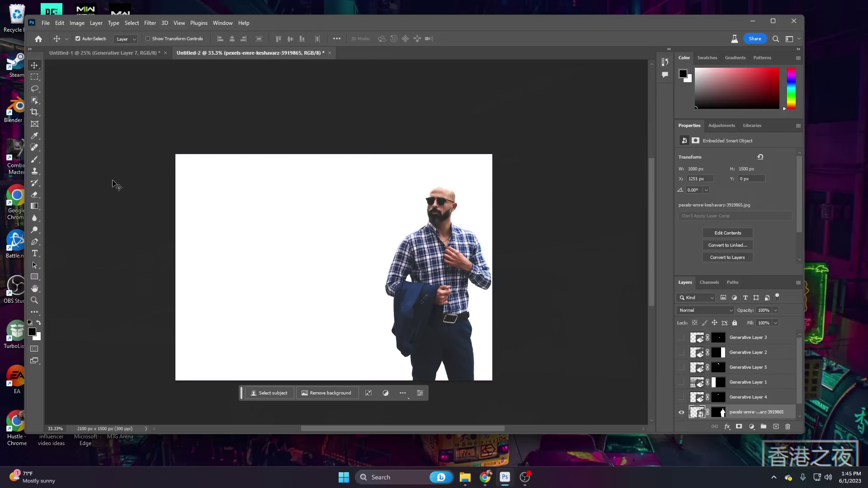
Step: Widen the canvas leftward to 3041 px and paste the mountain photo at its left edge
key(c)
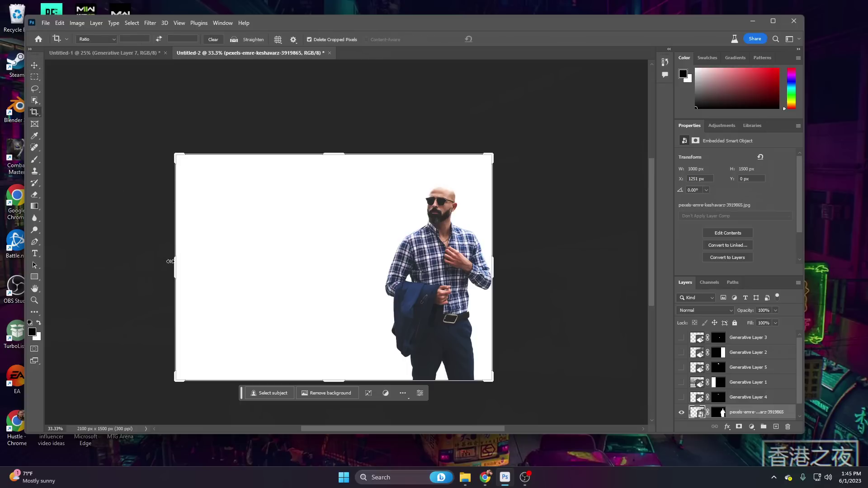
drag(174, 264, 105, 264)
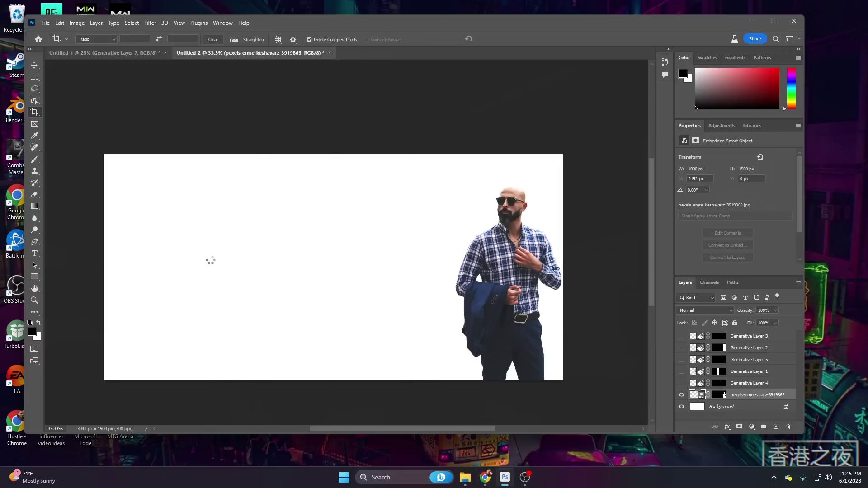
key(ctrl+v)
drag(320, 231, 166, 231)
Step: Commit the mountain photo, select the canvas, and Alt-lasso to subtract the man
key(Return)
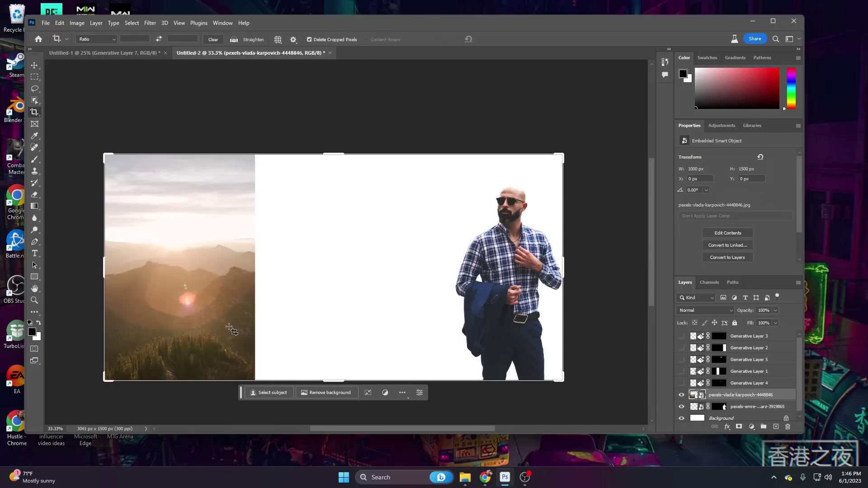
key(m)
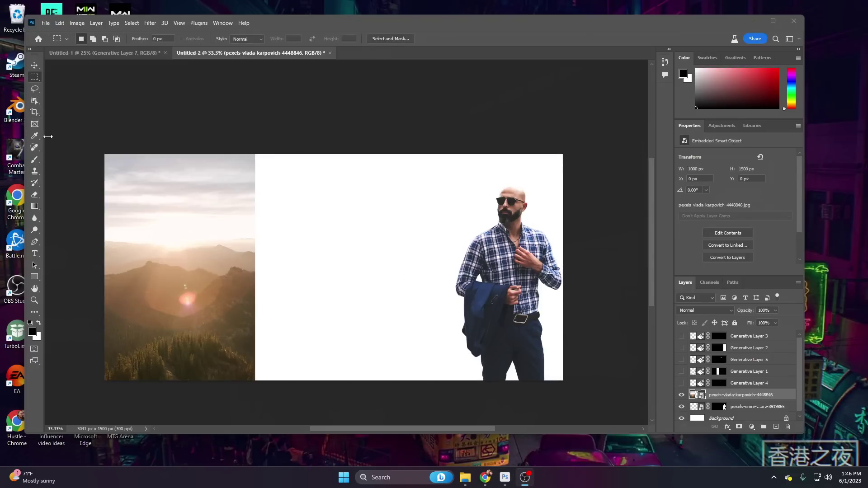
click(35, 79)
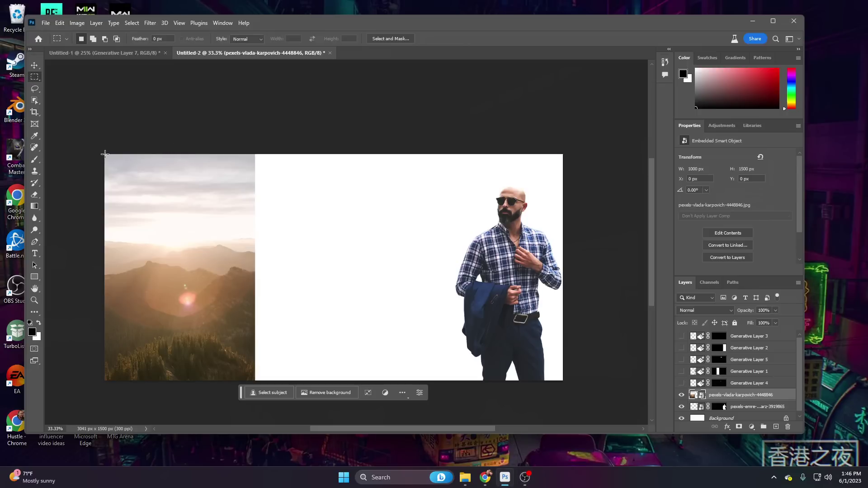
drag(104, 154, 566, 382)
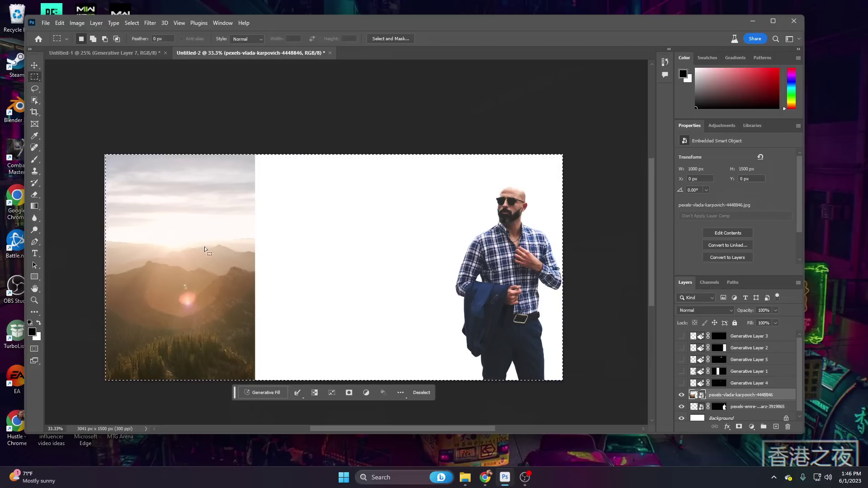
click(34, 89)
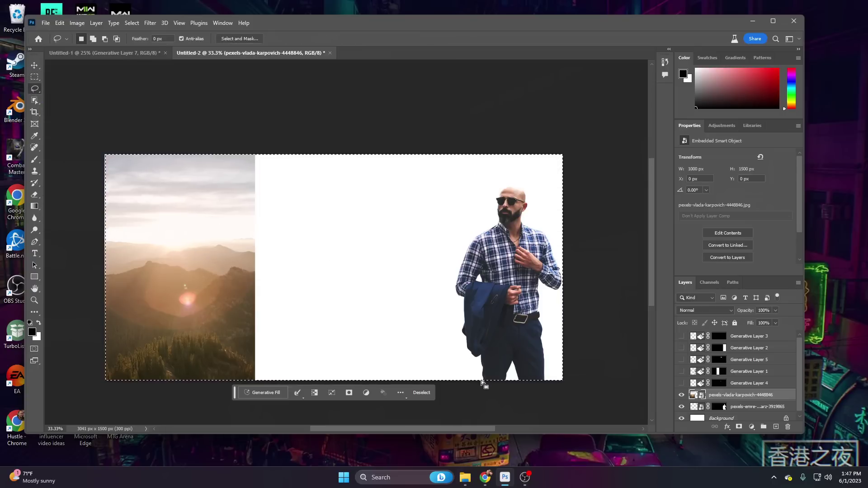
key(alt)
mouse_move(481, 379)
mouse_down()
mouse_move(462, 335)
mouse_move(457, 271)
mouse_move(465, 250)
mouse_move(499, 219)
mouse_move(509, 187)
mouse_move(522, 193)
mouse_move(524, 221)
mouse_move(547, 246)
mouse_move(557, 290)
mouse_up()
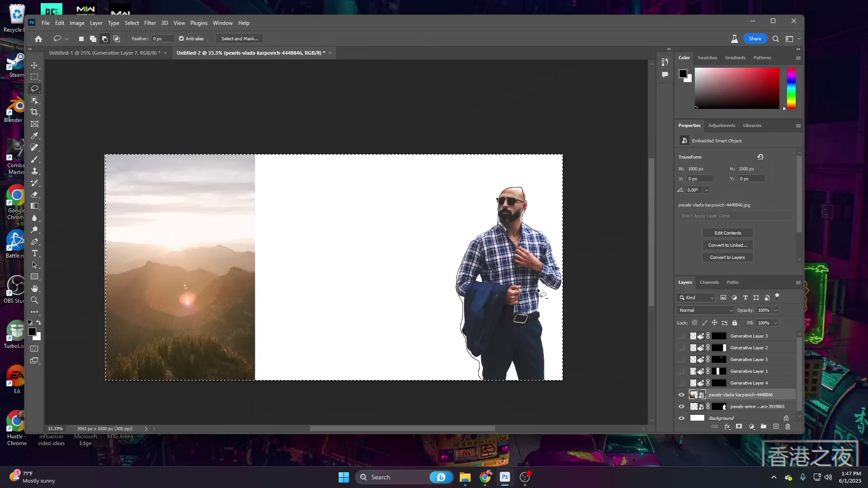
mouse_move(537, 319)
mouse_down()
mouse_move(542, 370)
mouse_move(534, 382)
mouse_move(517, 379)
mouse_move(515, 362)
mouse_move(503, 382)
mouse_move(482, 382)
mouse_up()
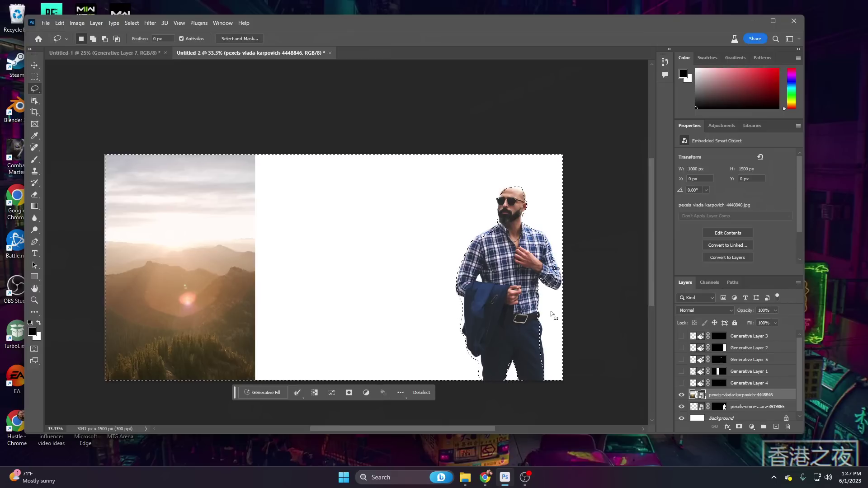
Step: Generate landscape around the man with an empty prompt, then select his layer
click(272, 396)
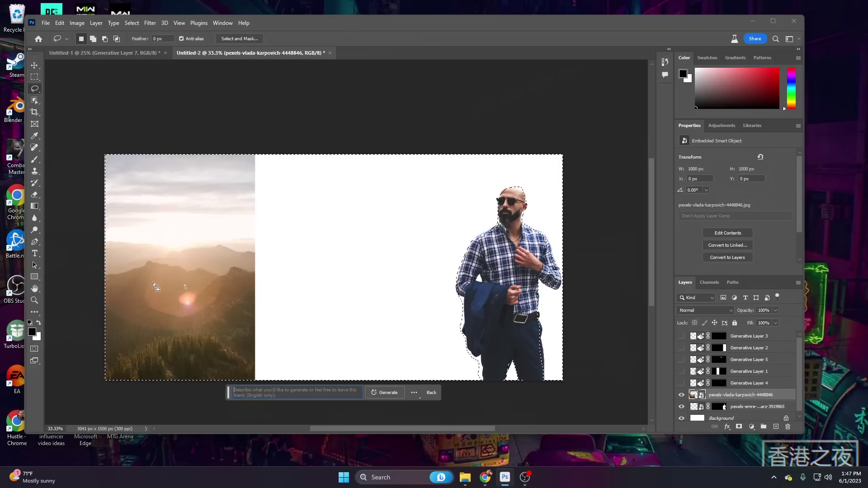
click(382, 396)
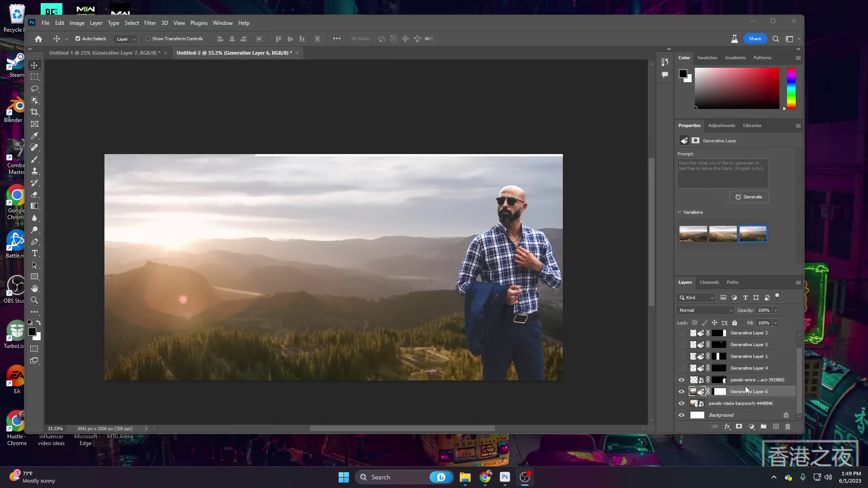
click(736, 381)
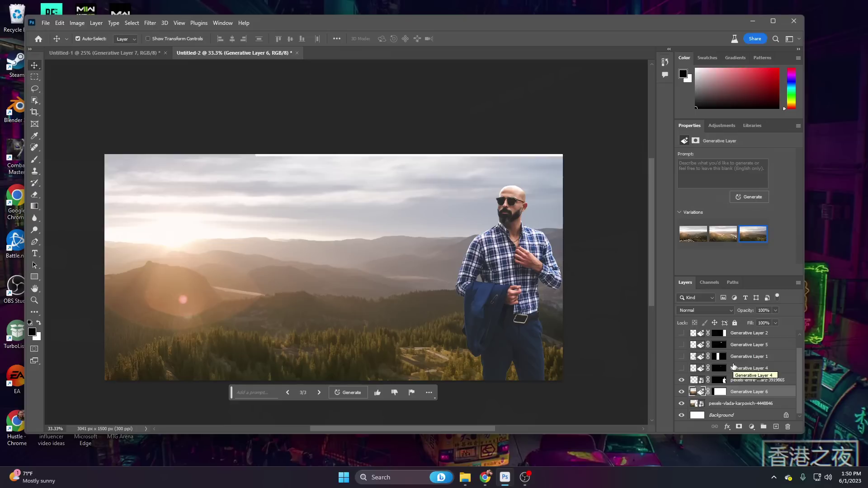
click(495, 275)
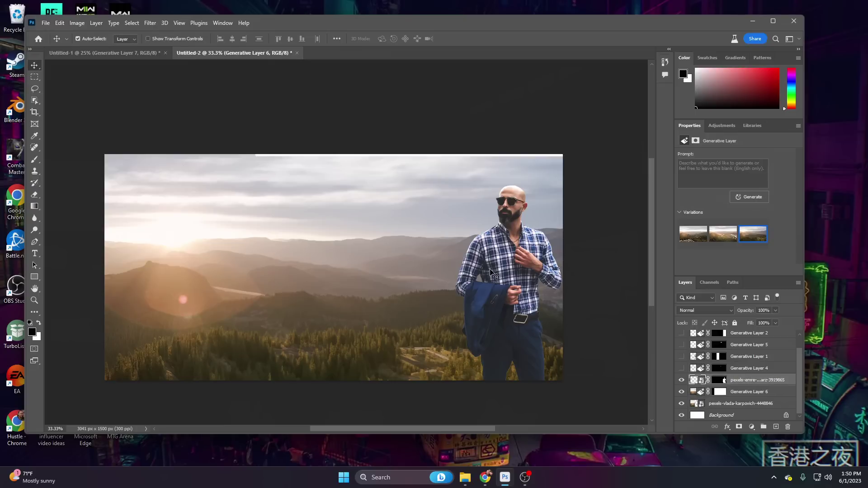
Step: Drag the businessman's layer left toward the centre of the mountain landscape
drag(505, 270, 468, 266)
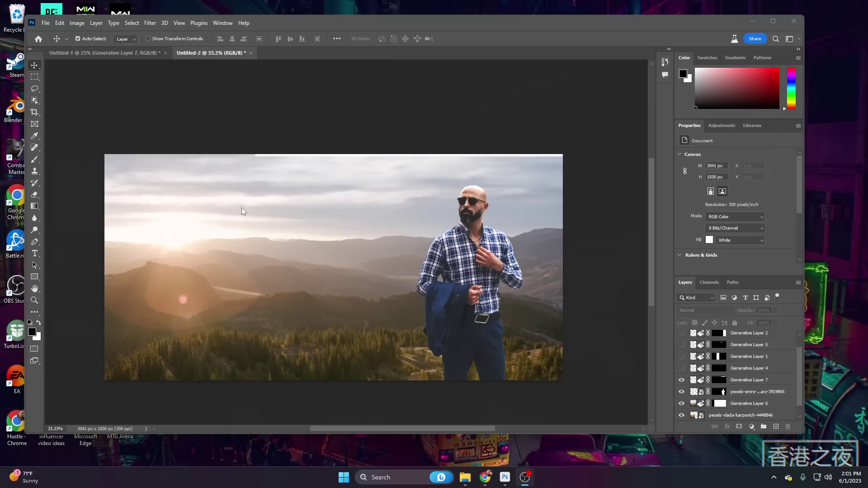
click(132, 24)
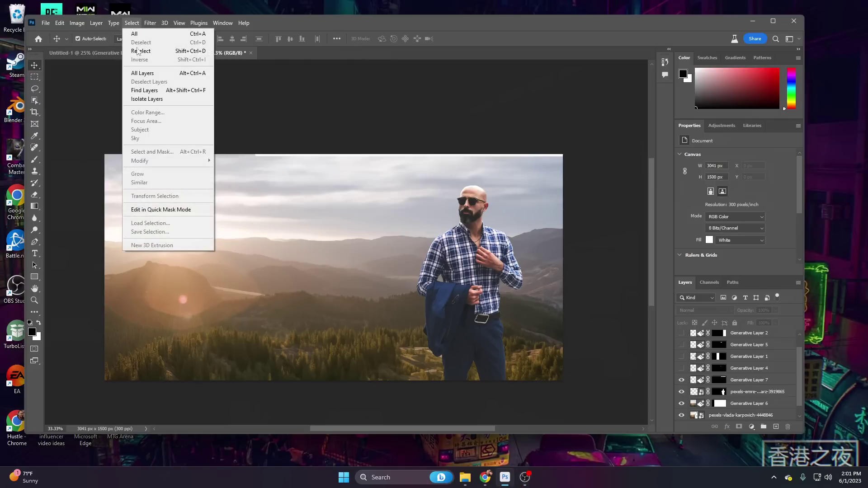
Step: Select the generated landscape layer and select its sky with Select > Sky
click(246, 169)
click(232, 185)
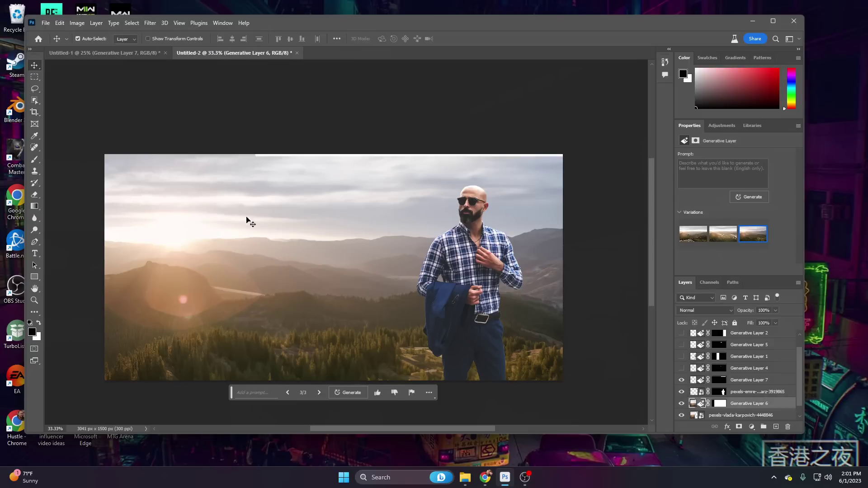
click(132, 23)
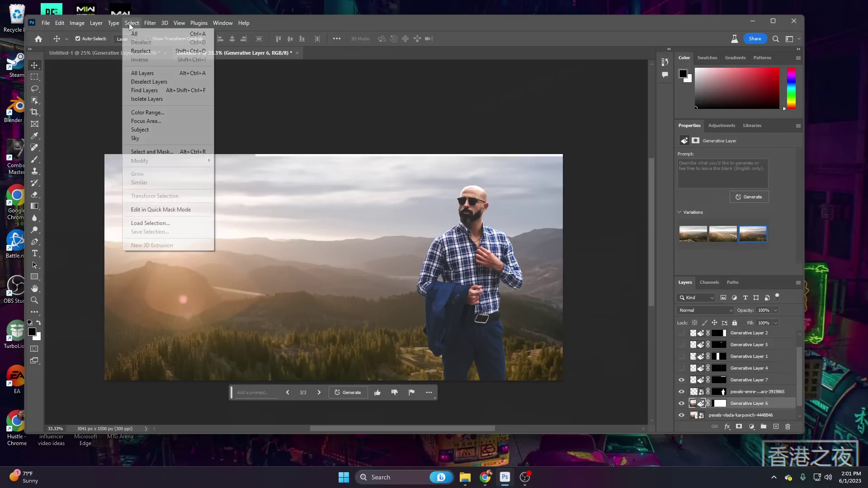
click(150, 144)
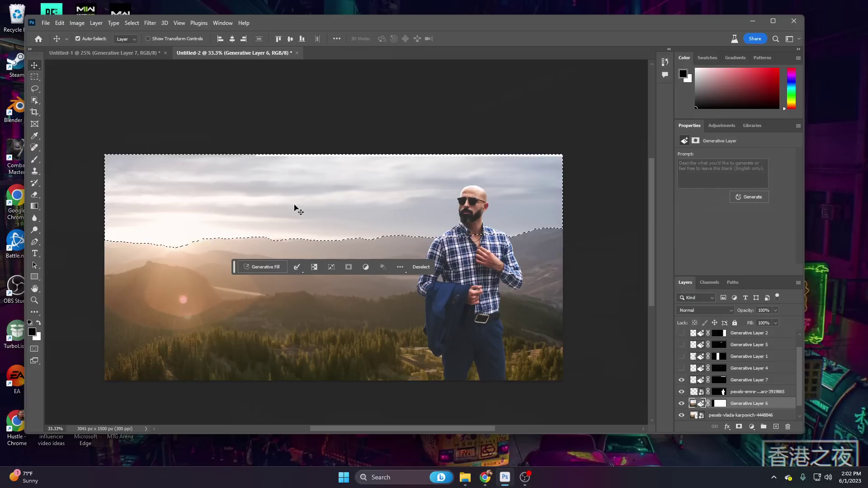
Step: Generative-fill the sky, keep variation 2 of 3 with snowy peaks, and shift the man further left
click(260, 271)
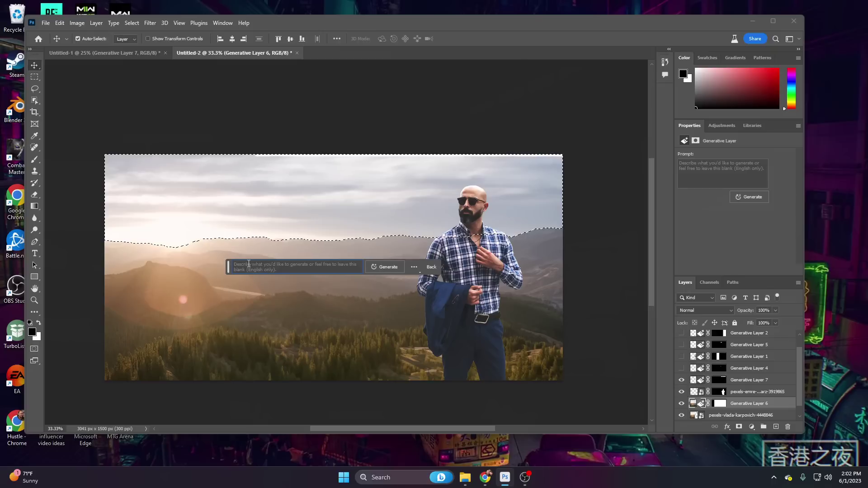
click(384, 267)
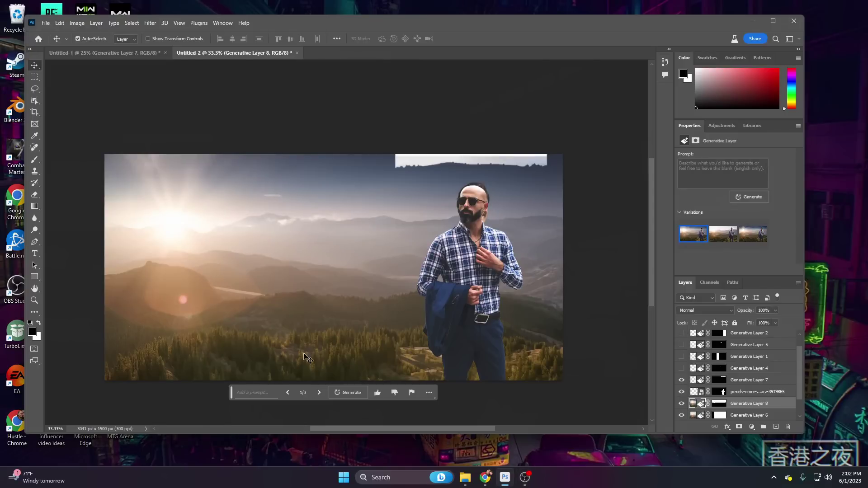
click(318, 392)
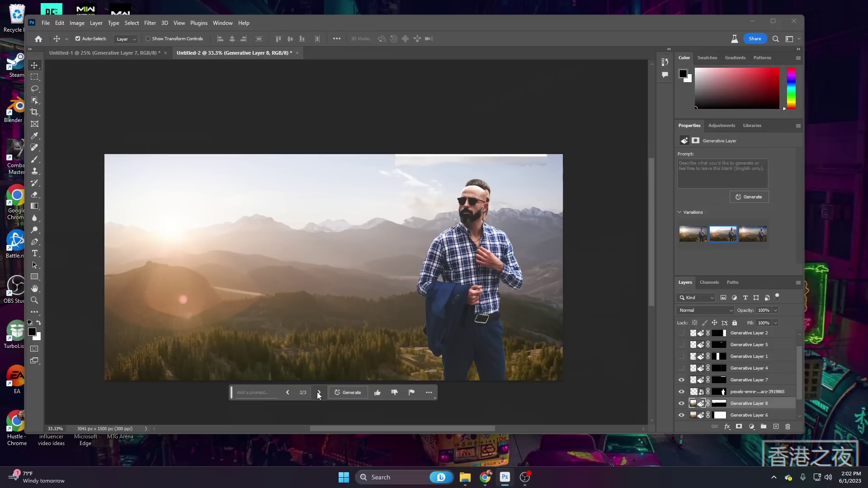
click(318, 393)
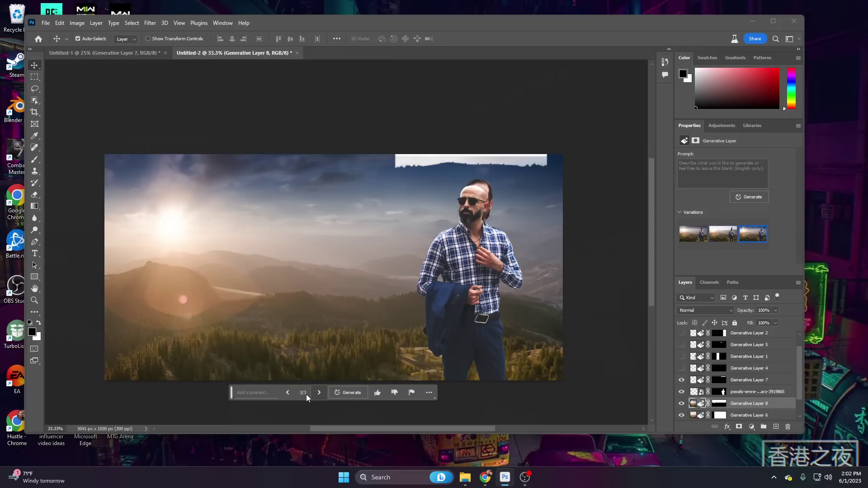
click(287, 393)
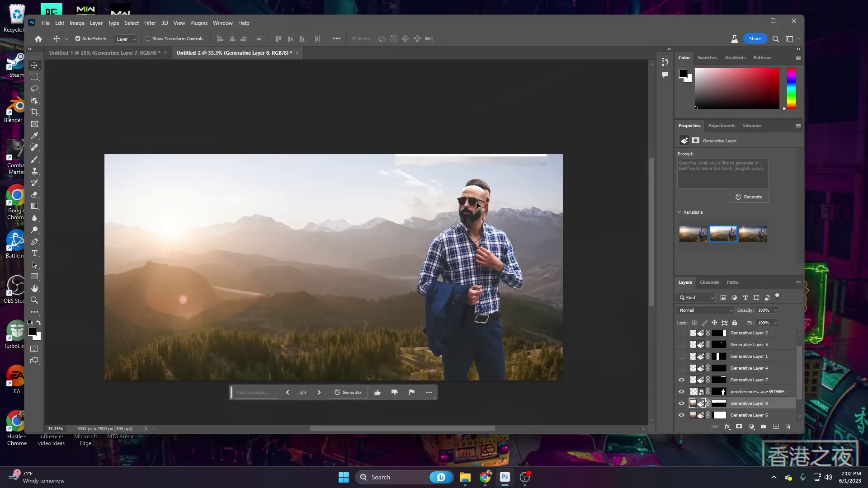
drag(470, 251, 377, 254)
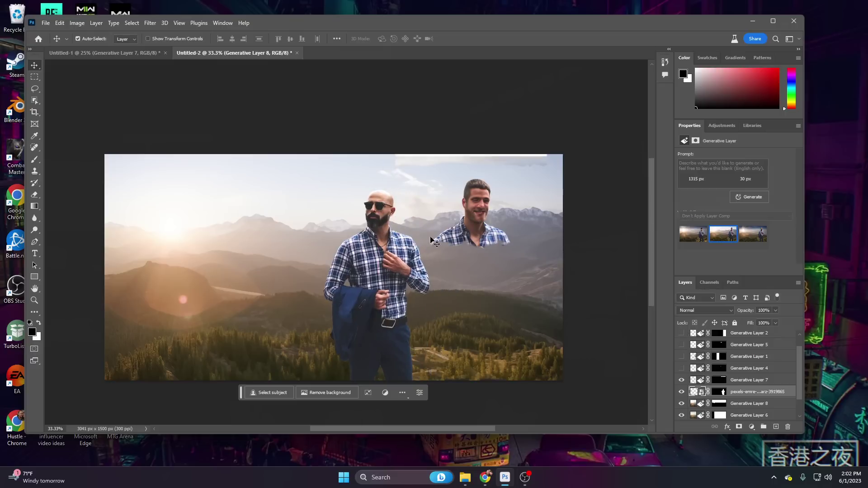
Step: Lasso the extra head-and-shoulders cutout and generate a hot-air balloon there, keeping the first variation
click(35, 90)
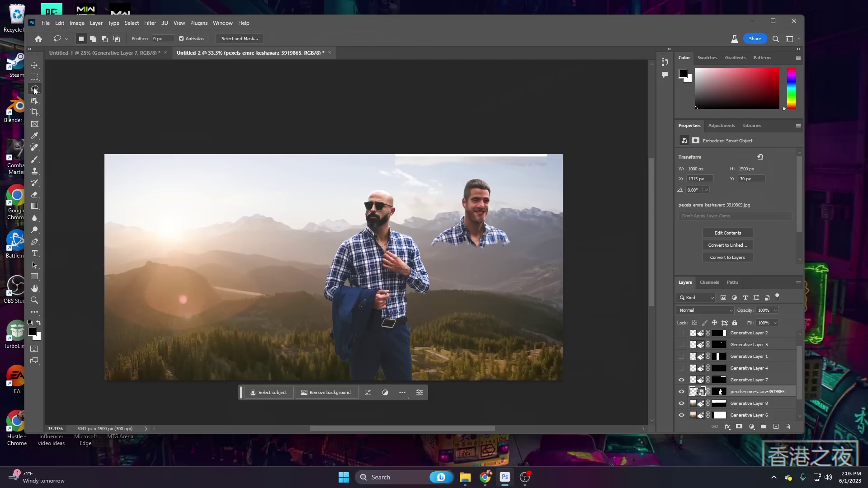
mouse_move(474, 249)
mouse_down()
mouse_move(439, 251)
mouse_move(432, 232)
mouse_move(454, 218)
mouse_move(461, 189)
mouse_move(480, 180)
mouse_move(492, 186)
mouse_move(491, 216)
mouse_move(509, 236)
mouse_move(472, 250)
mouse_up()
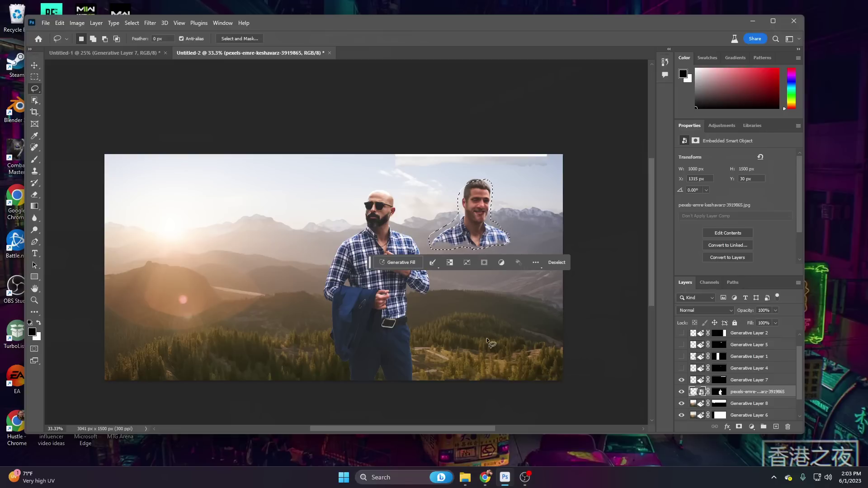
click(402, 265)
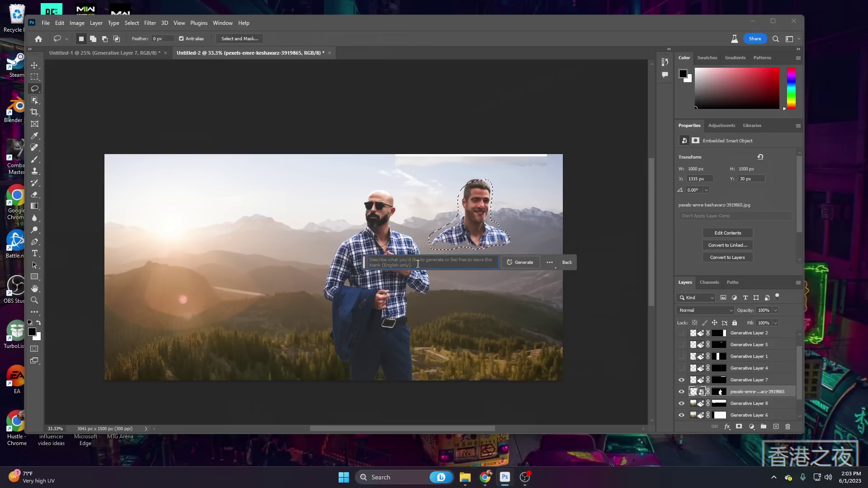
key(Return)
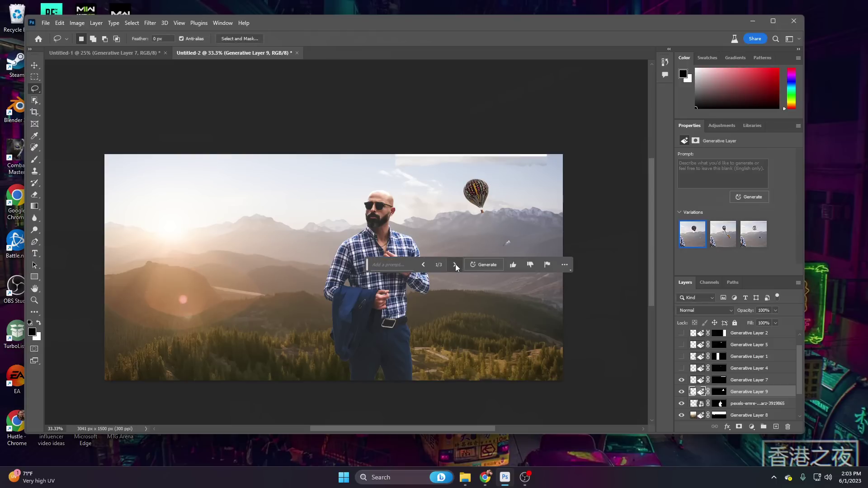
click(455, 264)
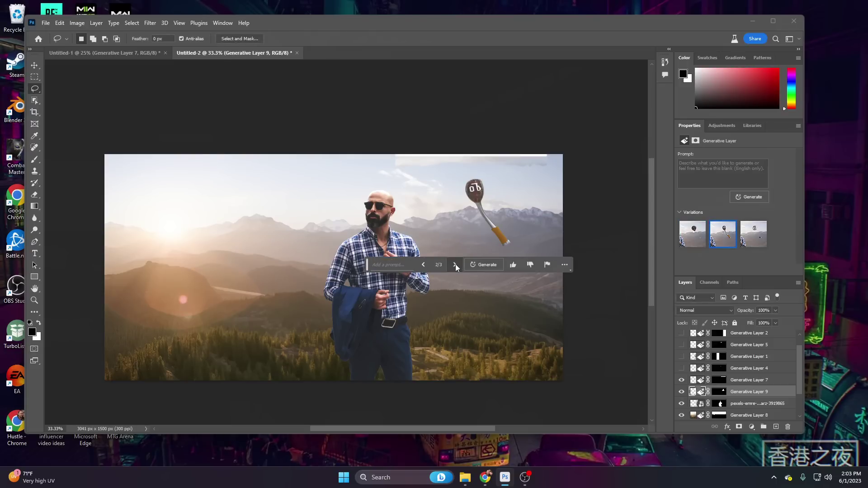
click(455, 264)
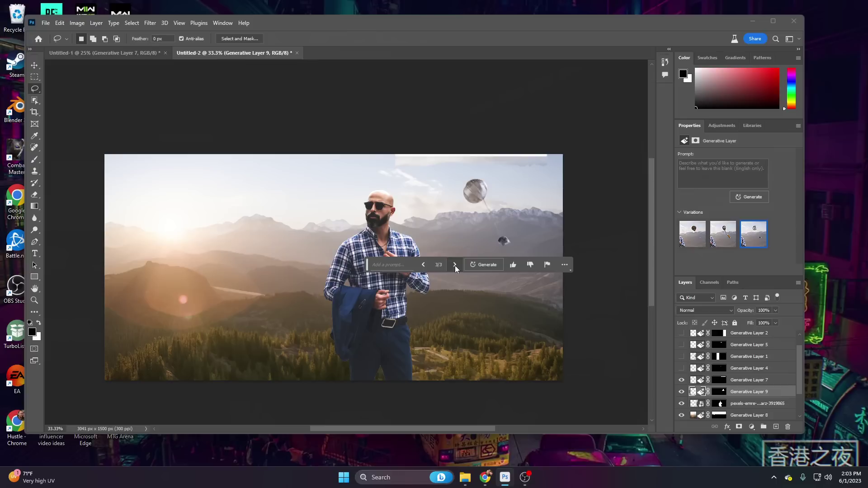
click(424, 264)
click(424, 264)
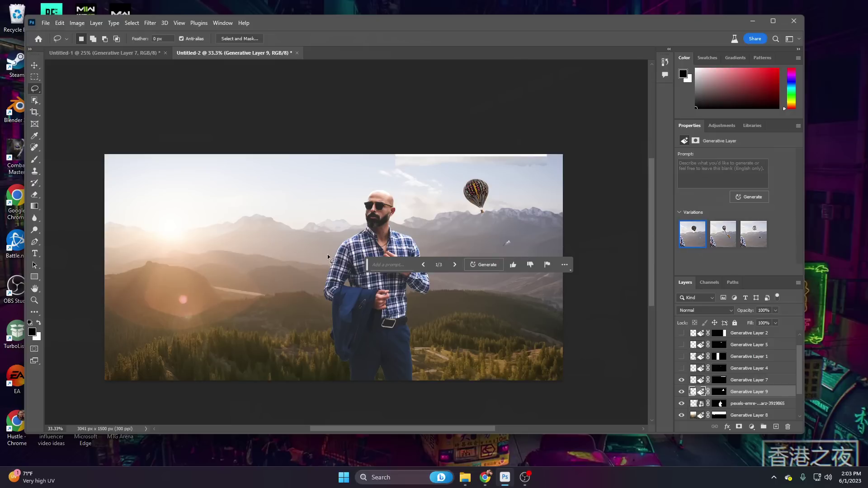
Step: Clear the stray necklace selection and nudge the businessman slightly to the right
mouse_move(390, 245)
mouse_down()
mouse_move(383, 249)
mouse_move(387, 244)
mouse_up()
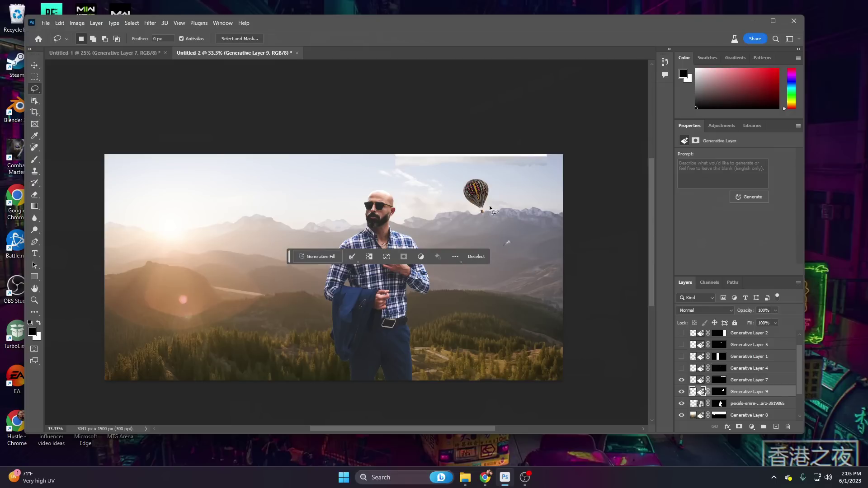
key(ctrl+d)
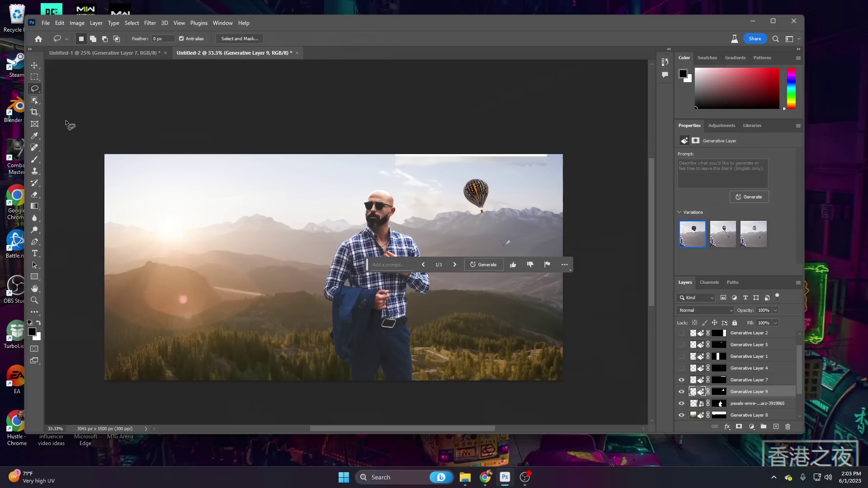
click(34, 65)
drag(369, 242, 430, 239)
Step: Move the businessman to the far right at X 2230 px, with his layer above Generative Layer 4
click(599, 212)
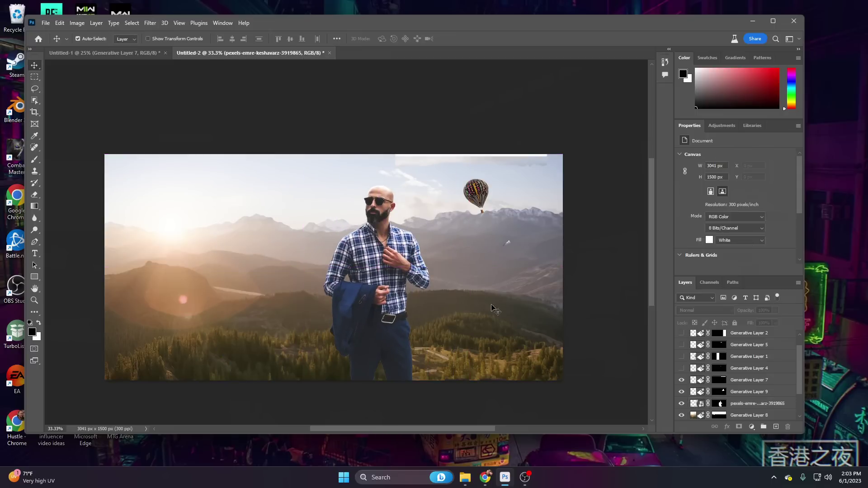
drag(376, 249, 414, 249)
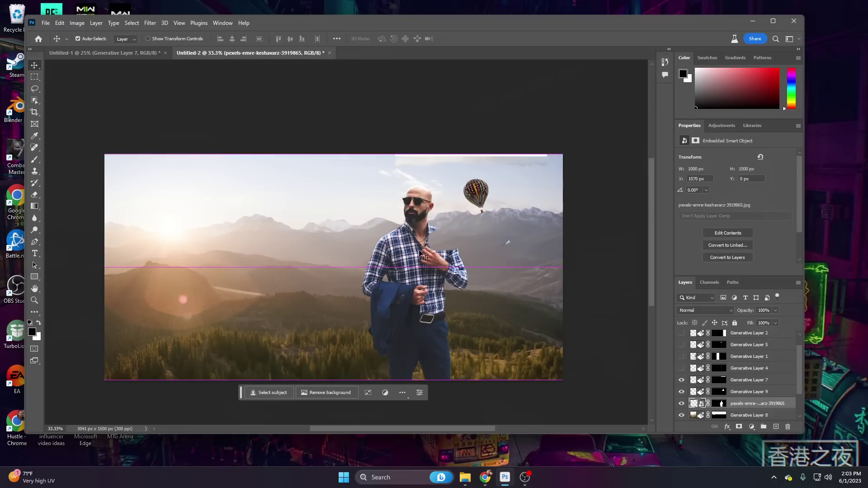
drag(746, 405, 746, 363)
drag(439, 273, 499, 268)
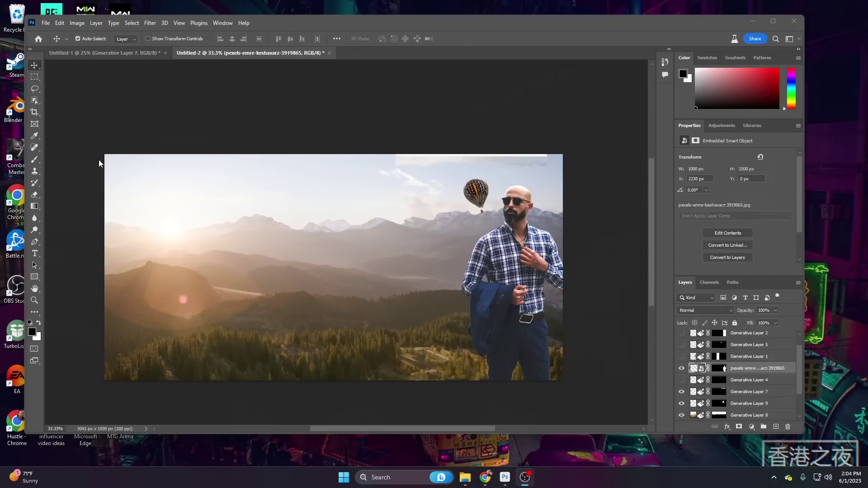
key(alt+Tab)
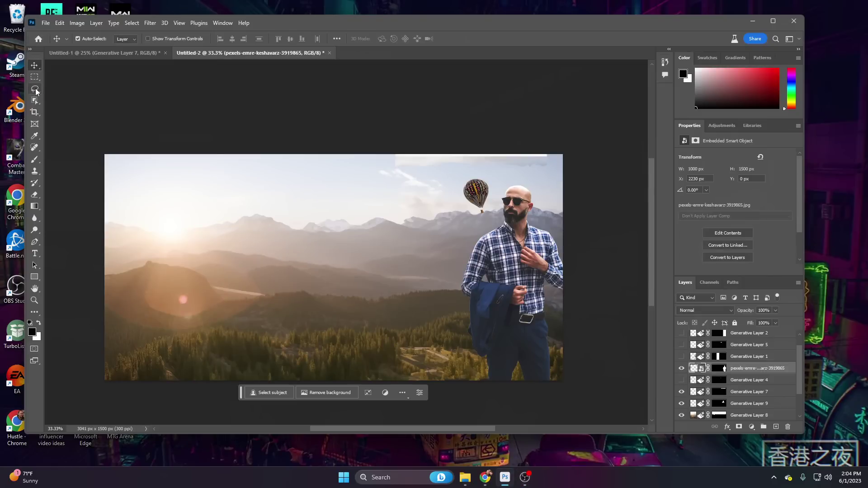
Step: Lasso-select an area of sky to the left of the balloon
click(35, 89)
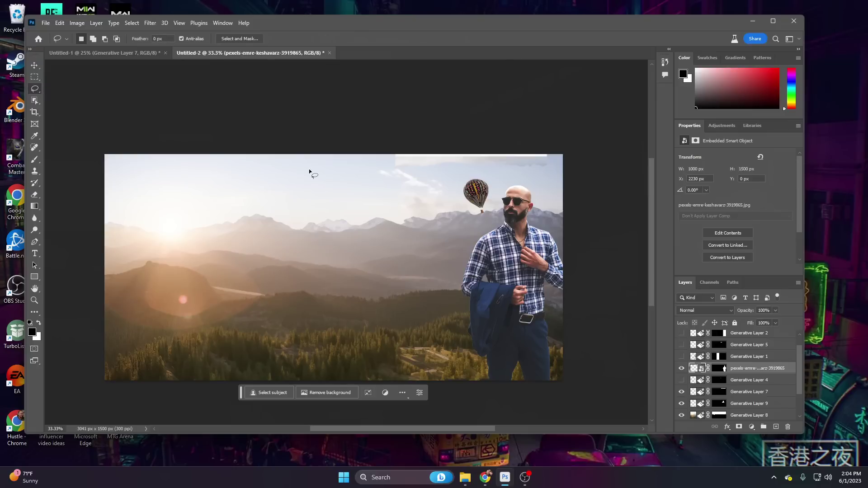
mouse_move(315, 165)
mouse_down()
mouse_move(268, 176)
mouse_move(315, 208)
mouse_up()
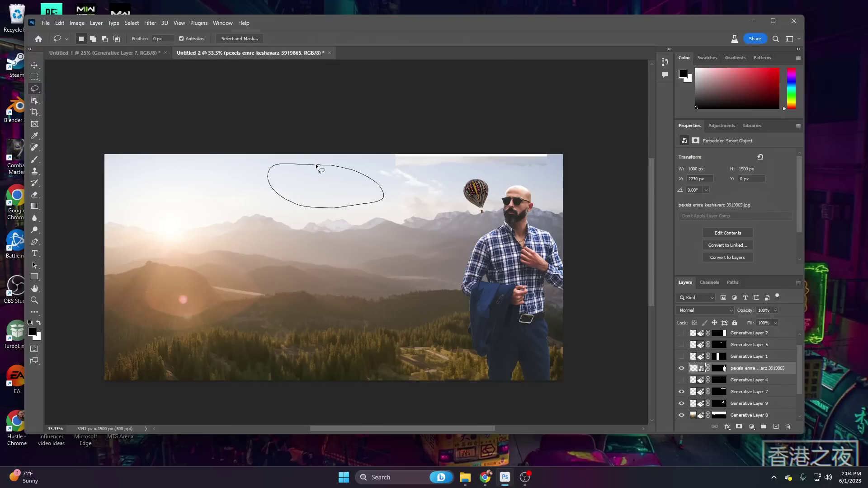
drag(316, 166, 319, 167)
click(410, 219)
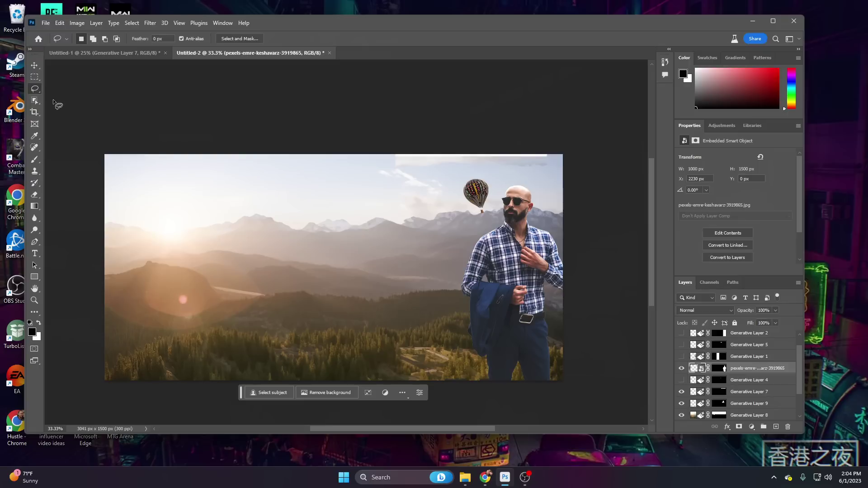
drag(259, 159, 270, 204)
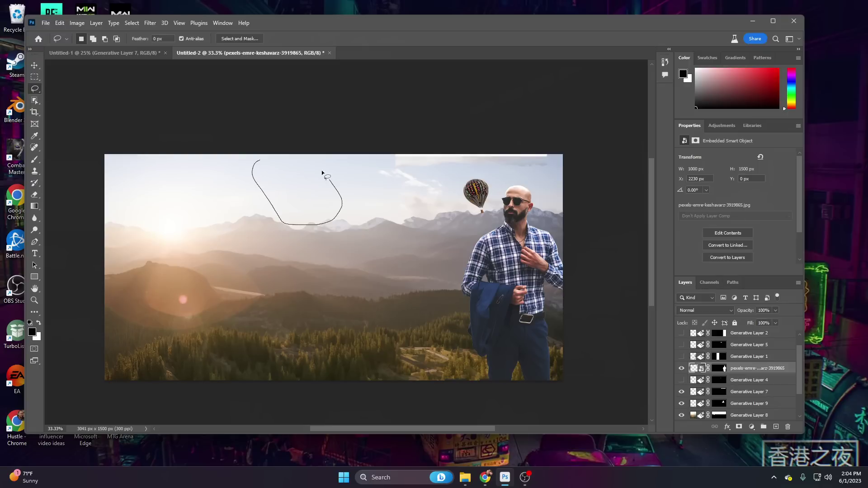
drag(268, 160, 261, 164)
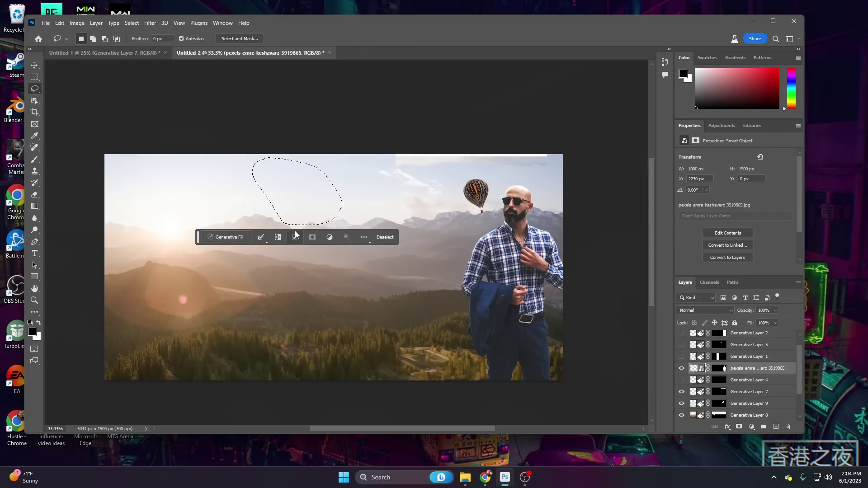
Step: Generate an 'alien spaceship' in the selection and keep variation 1 of 3
click(225, 237)
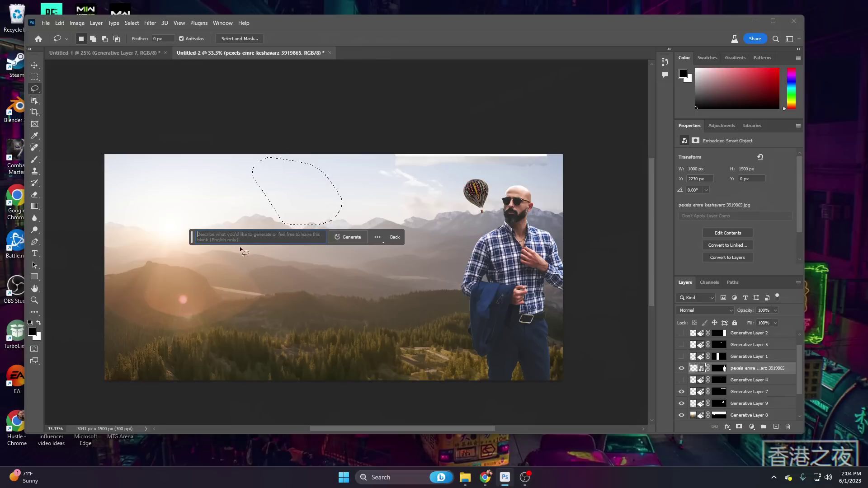
text(alien spaceship)
click(351, 238)
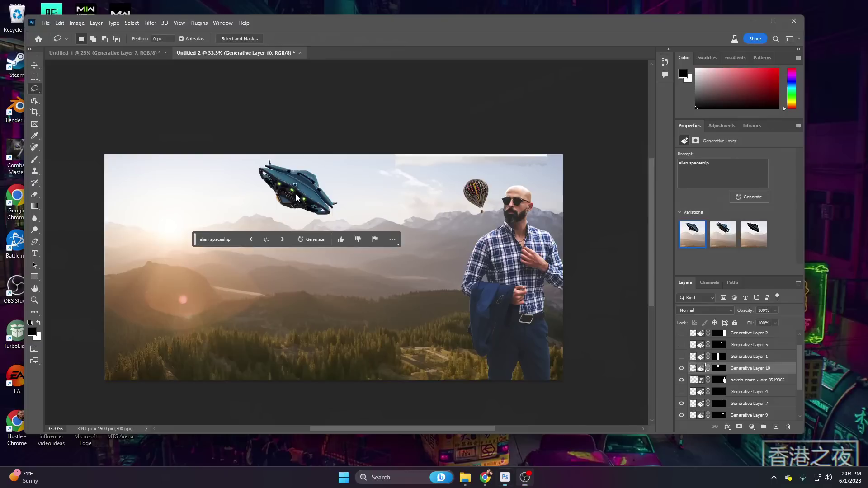
click(286, 242)
click(287, 241)
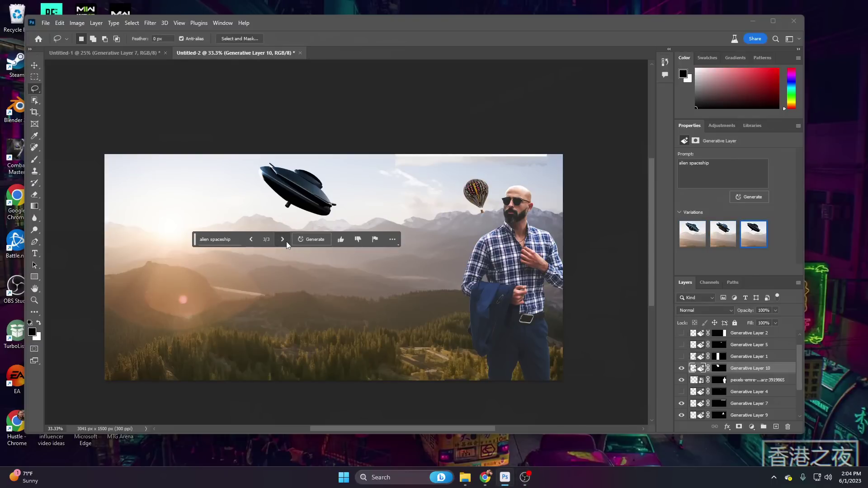
click(252, 240)
click(252, 241)
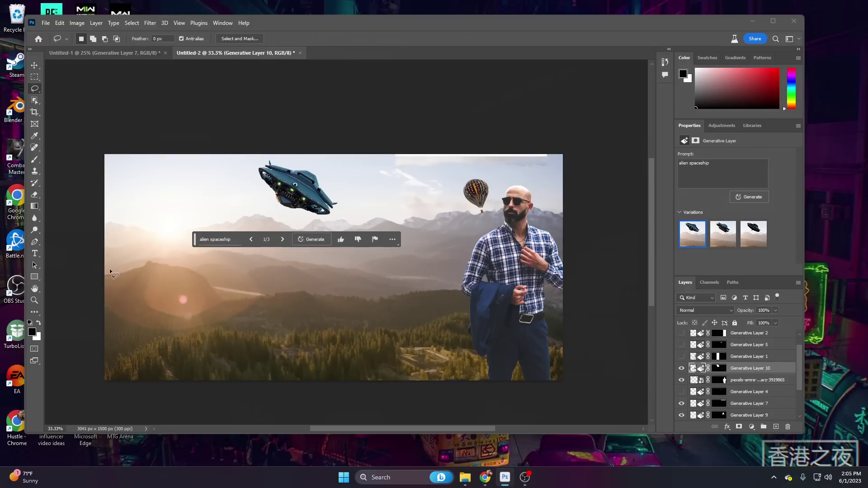
Step: Marquee the left hills and generate an 'ancient rome castle' there with Generative Fill
click(34, 78)
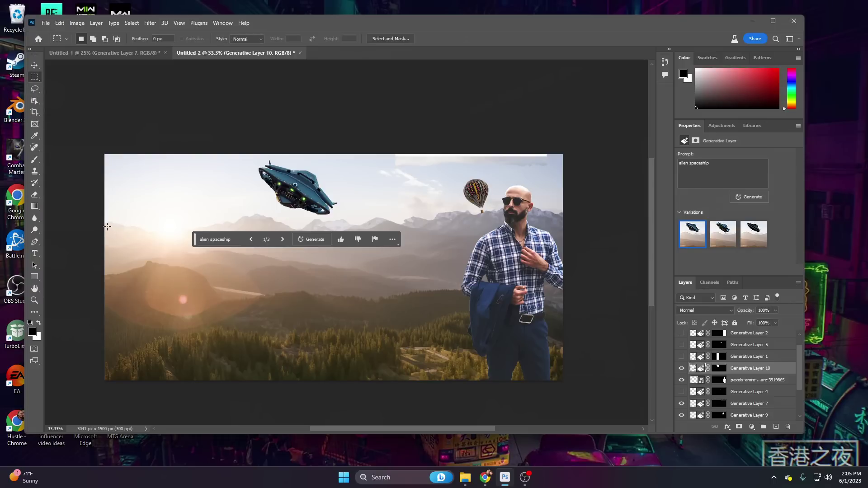
drag(106, 226, 291, 319)
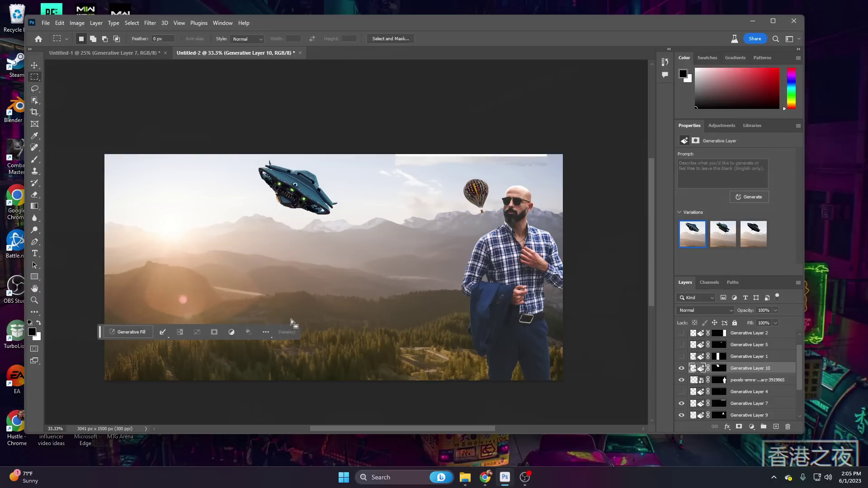
click(141, 335)
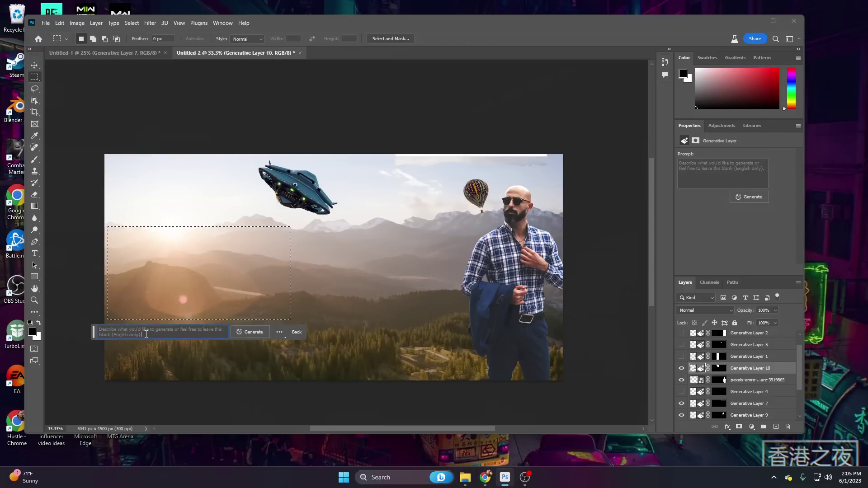
text(a)
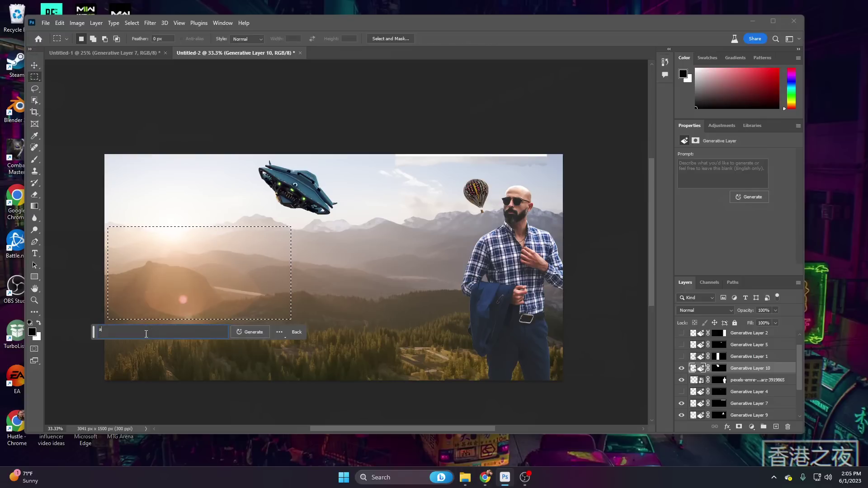
text(ncient rome castle)
key(Return)
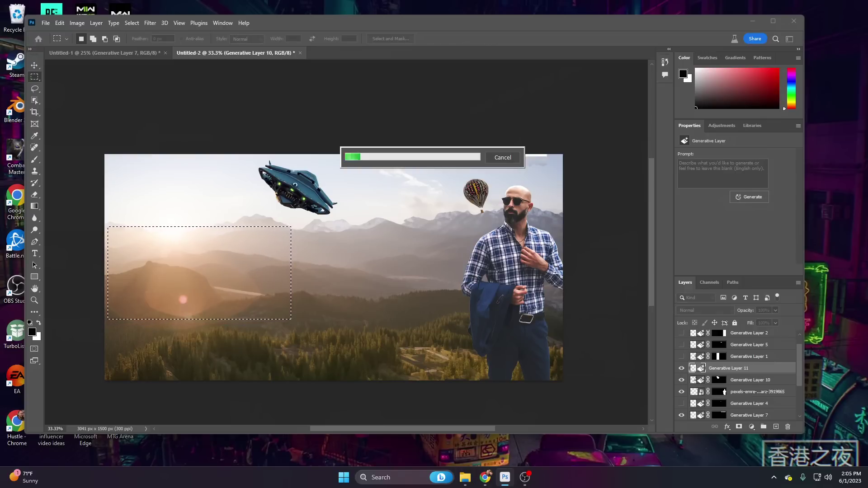